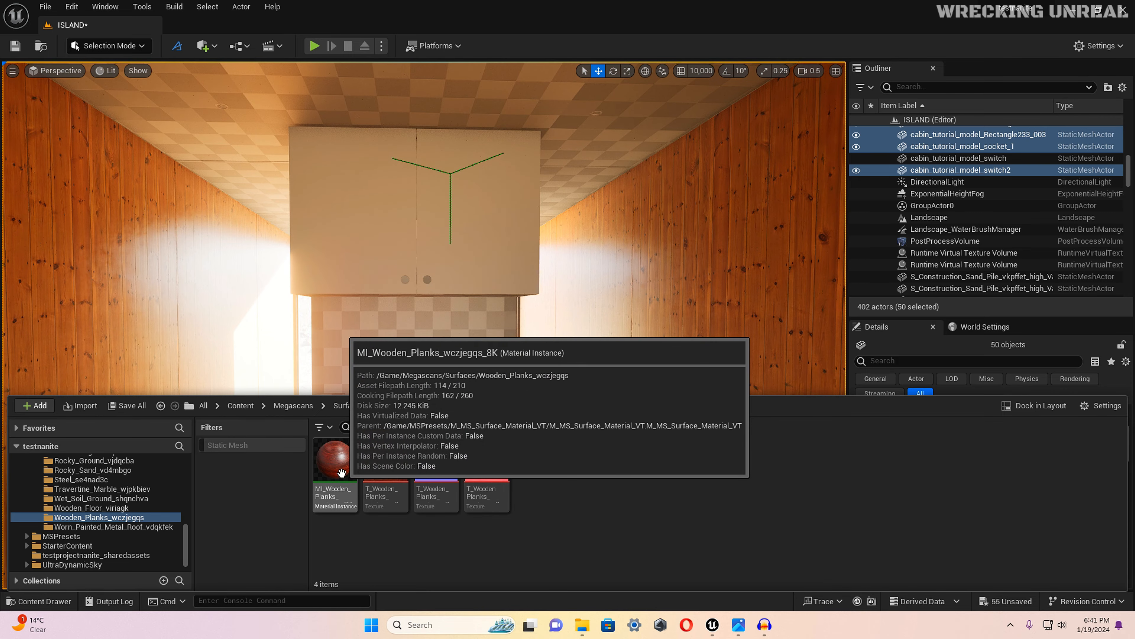
# Step: Apply the MI_Wooden_Planks_wczjegqs_8K material to the kitchen cabinet
pyautogui.moveTo(340, 473); pyautogui.dragTo(346, 279)
pyautogui.moveTo(346, 278); pyautogui.dragTo(344, 300, button='right')
pyautogui.scroll(6, 393, 480)
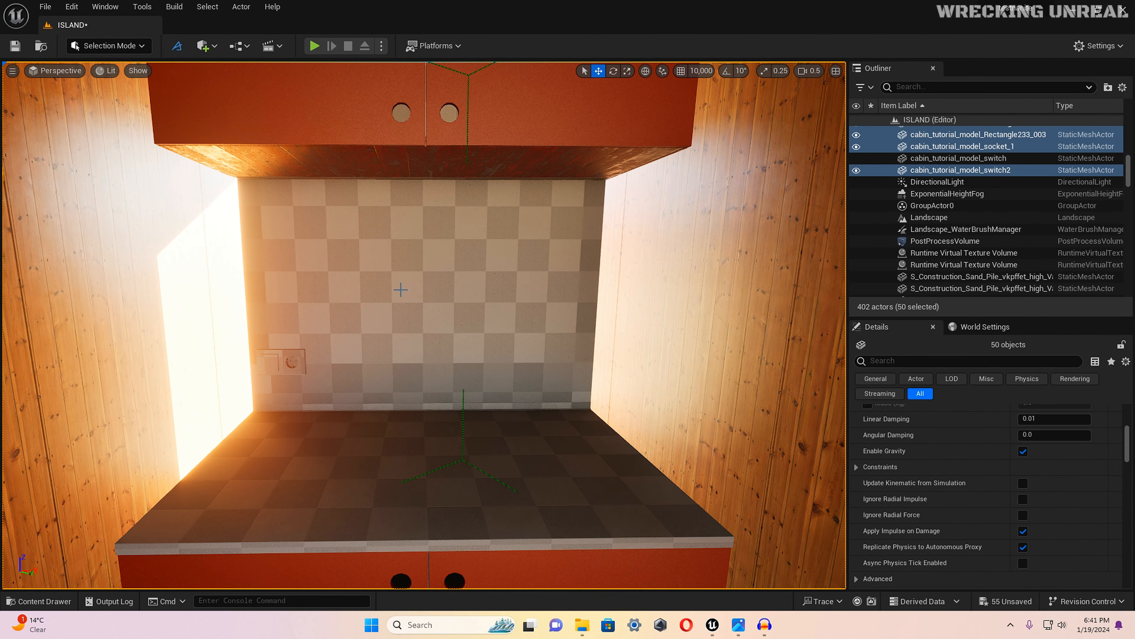
# Step: Apply the Travertine_Marble_wjpkbiev material instance from the Megascans surfaces to the checkered backsplash wall between the cabinets
pyautogui.hotkey('ctrl', 'space')
pyautogui.click(351, 405)
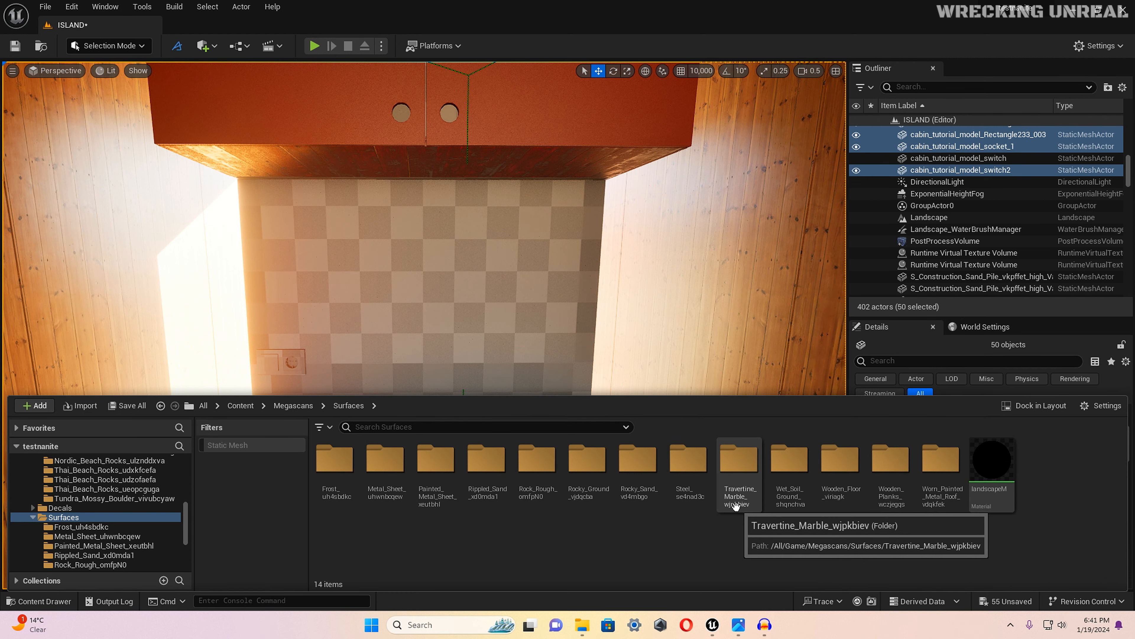
pyautogui.doubleClick(742, 482)
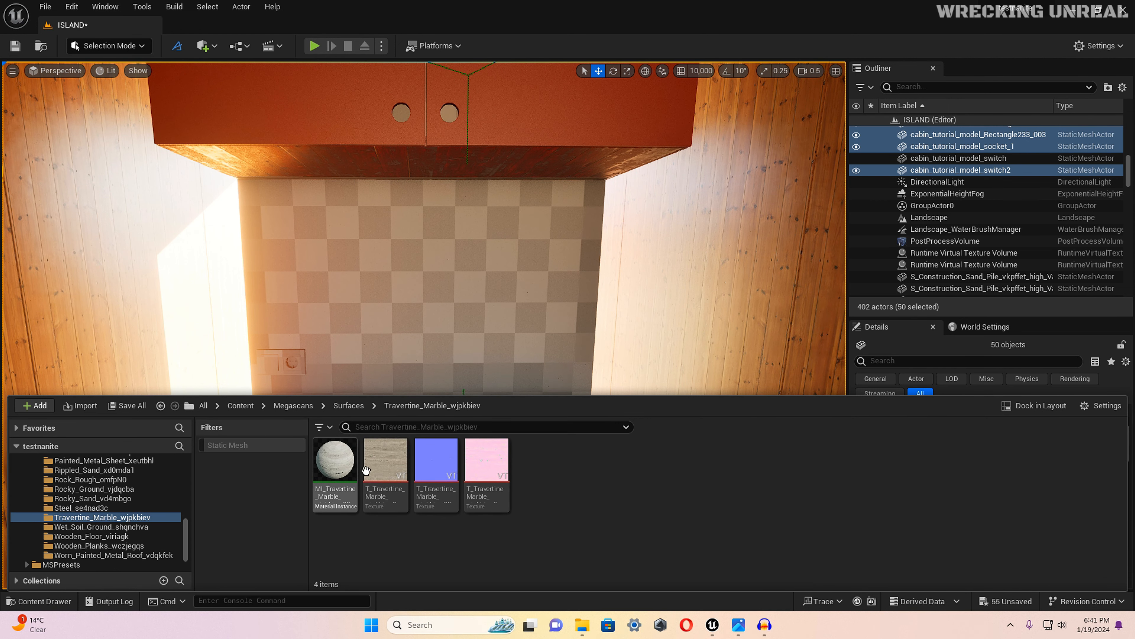
pyautogui.moveTo(337, 468); pyautogui.dragTo(375, 321)
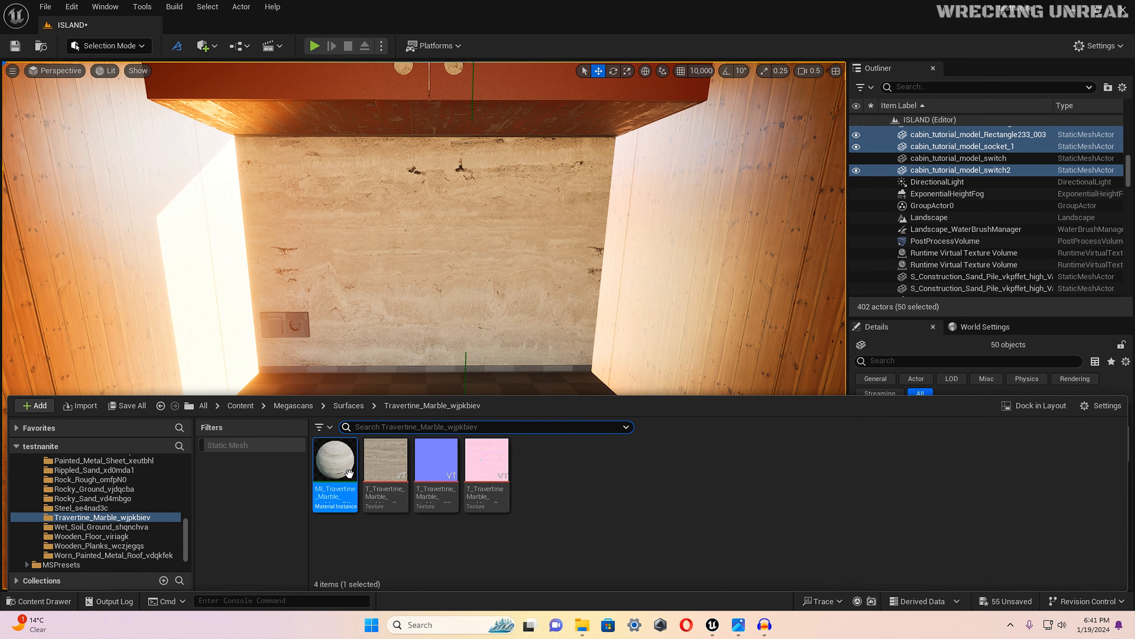
# Step: Apply the same travertine marble material instance to the checkered countertop of the lower cabinet
pyautogui.moveTo(349, 473); pyautogui.dragTo(378, 398)
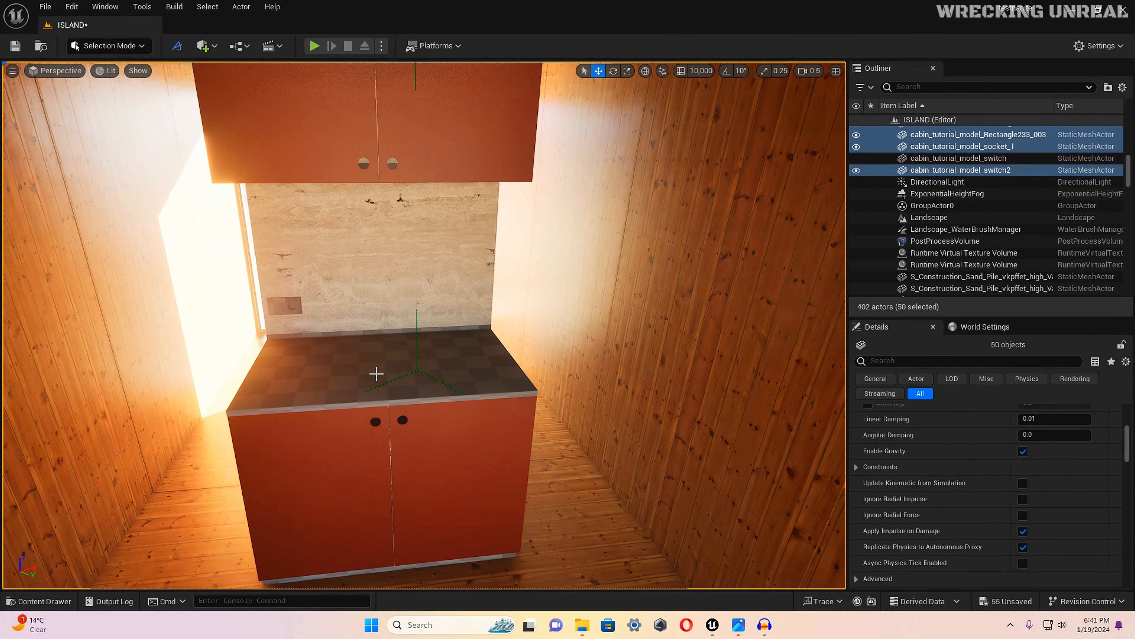
pyautogui.hotkey('ctrl', 'space')
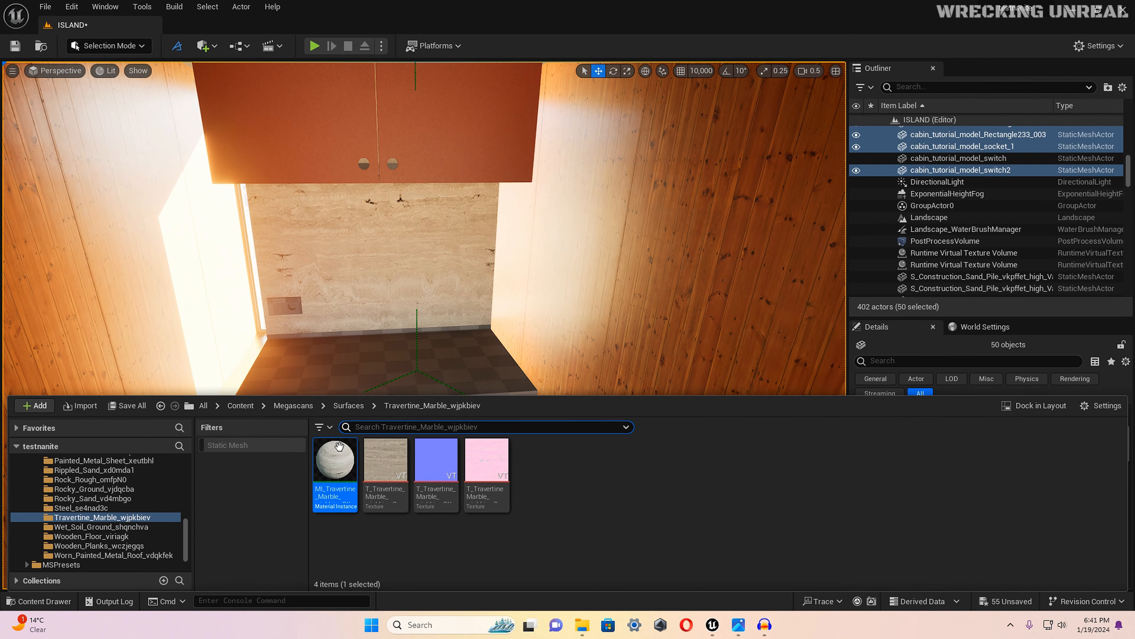
pyautogui.moveTo(336, 459); pyautogui.dragTo(345, 380)
# Step: Apply the M_metalsheet material from the Metal_Sheet_uhwnbcqew folder to the socket on the backsplash and save the level
pyautogui.click(345, 405)
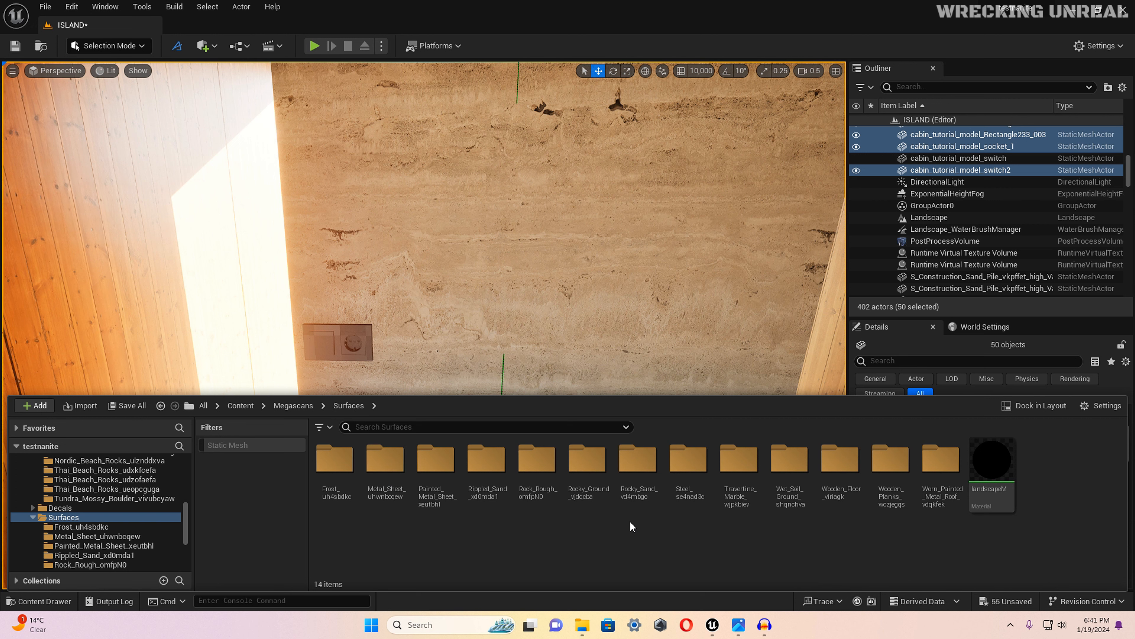
pyautogui.doubleClick(383, 469)
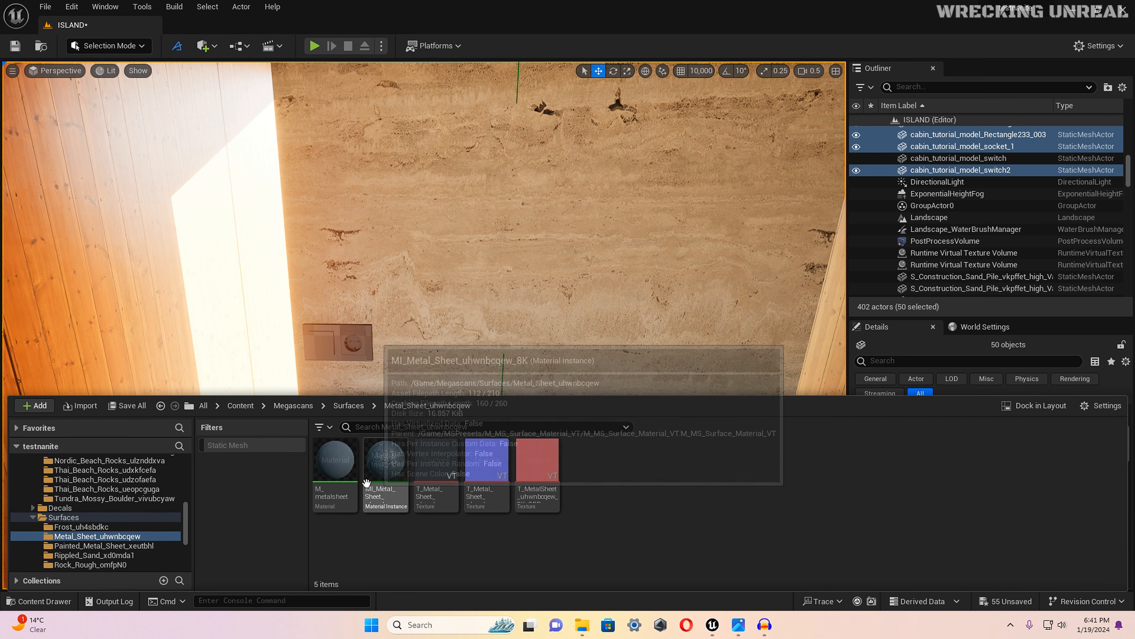
pyautogui.moveTo(334, 342); pyautogui.dragTo(334, 342)
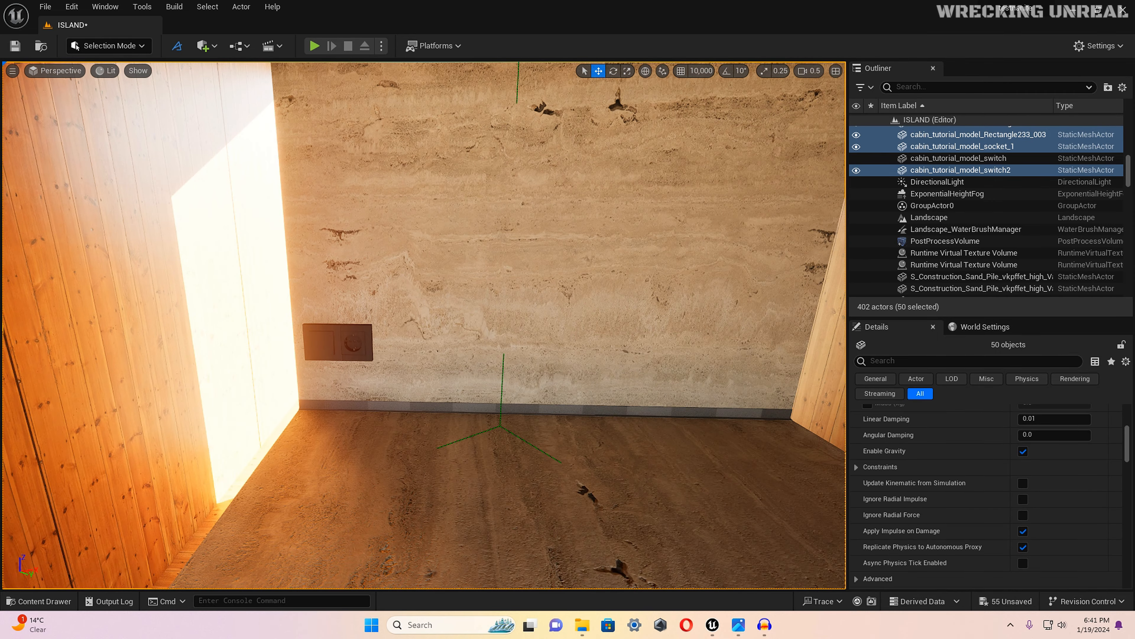
pyautogui.moveTo(334, 342); pyautogui.dragTo(251, 335, button='right')
pyautogui.moveTo(423, 325); pyautogui.dragTo(440, 319, button='right')
pyautogui.hotkey('ctrl', 's')
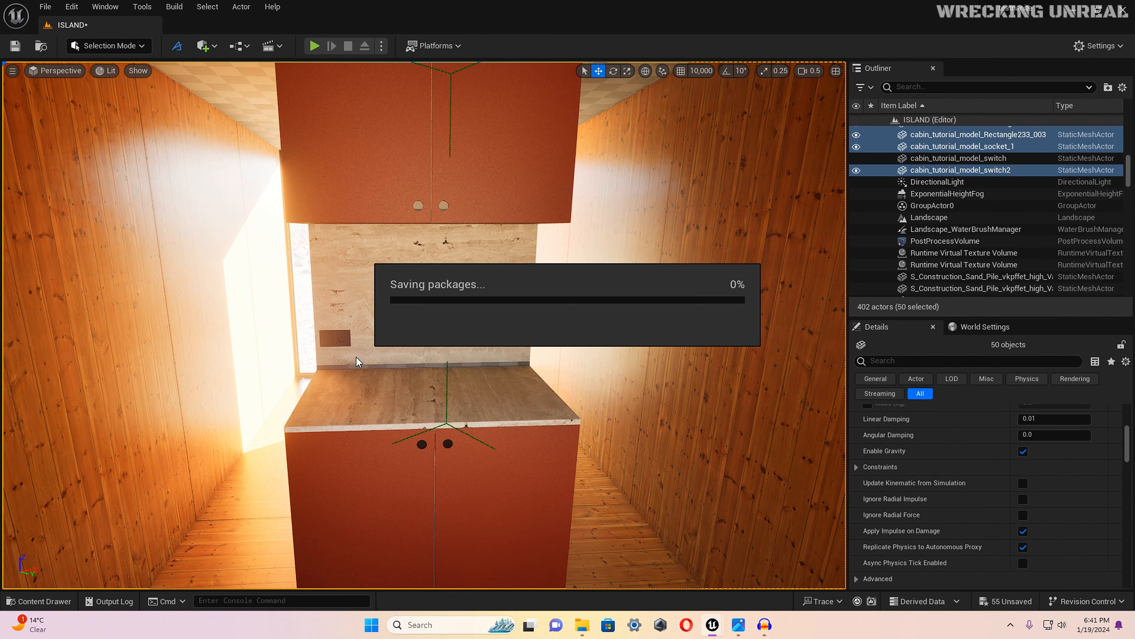
# Step: Open the Banquet_Wooden_Chalice_xfphcey folder in the Megascans 3D_Assets
pyautogui.moveTo(355, 360)
pyautogui.mouseDown(button='right')
pyautogui.moveTo(268, 351)
pyautogui.moveTo(304, 335)
pyautogui.moveTo(228, 347)
pyautogui.moveTo(355, 350)
pyautogui.mouseUp(button='right')
pyautogui.hotkey('ctrl', 'space')
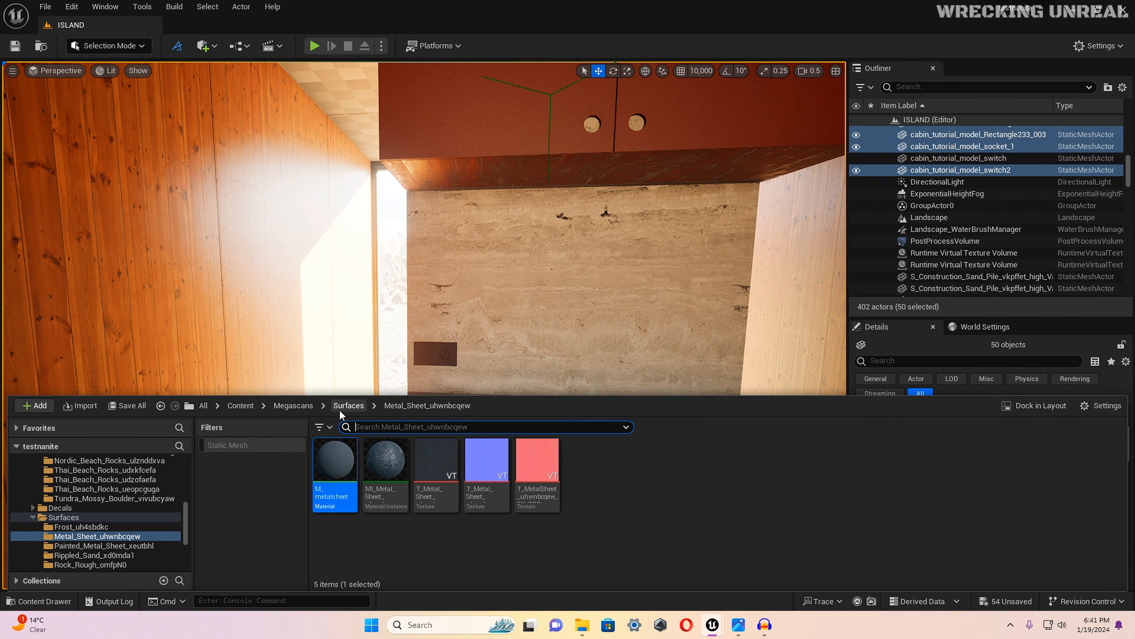
pyautogui.click(293, 405)
pyautogui.doubleClick(343, 462)
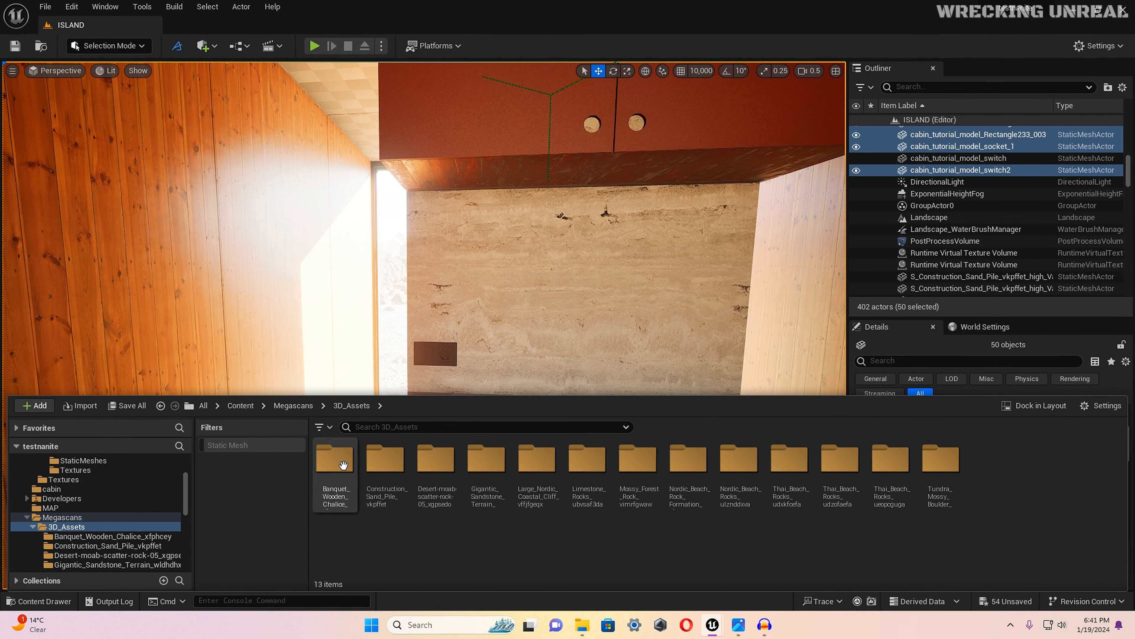
pyautogui.doubleClick(339, 493)
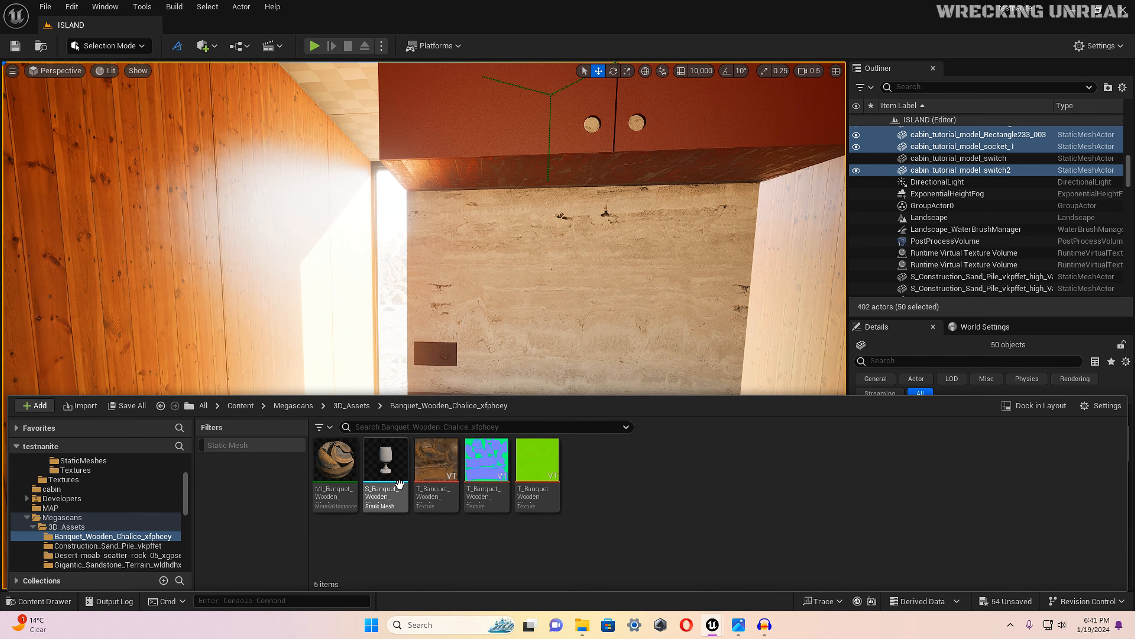
# Step: Place the banquet wooden chalice static mesh on the kitchen countertop in front of the socket
pyautogui.moveTo(307, 340); pyautogui.dragTo(306, 342, button='right')
pyautogui.press('s')
pyautogui.press('w')
pyautogui.hotkey('ctrl', 'space')
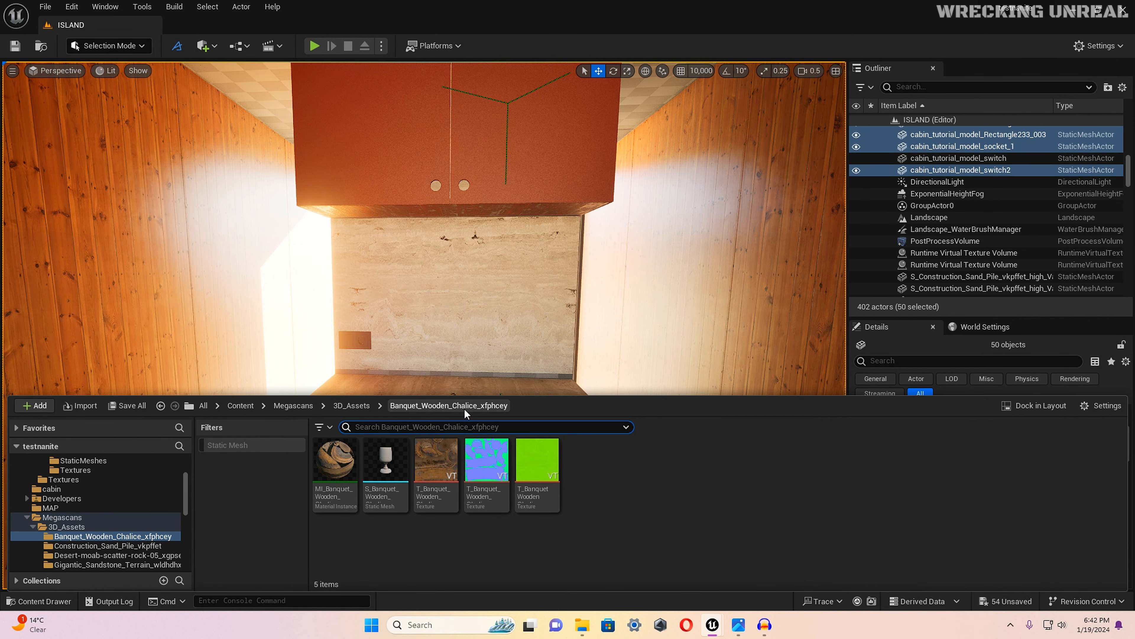
pyautogui.moveTo(386, 458); pyautogui.dragTo(351, 385)
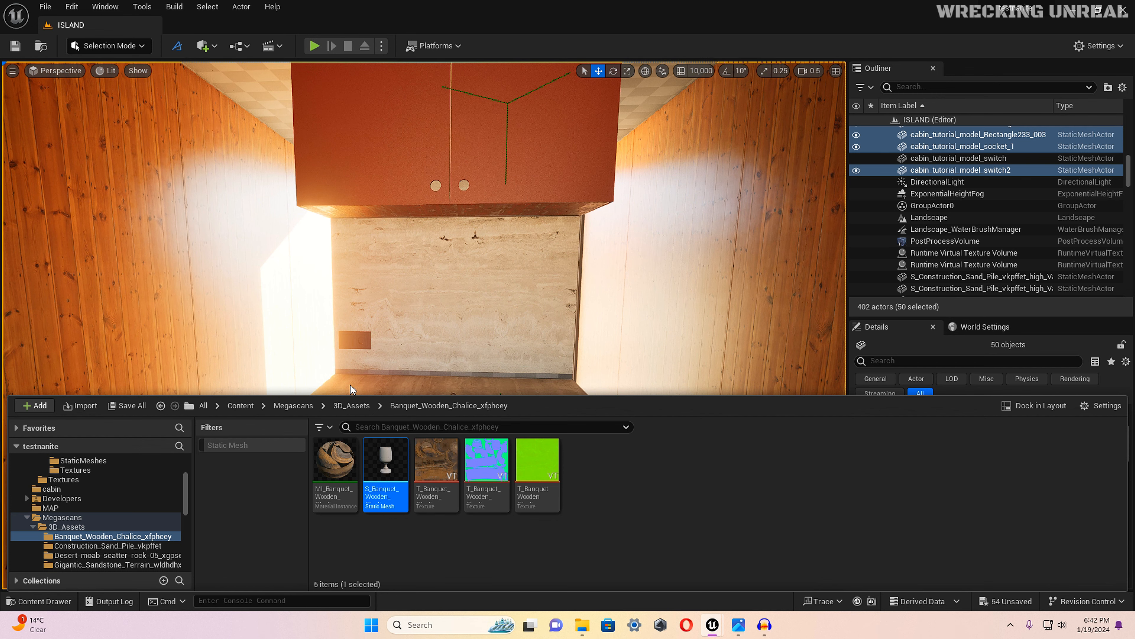
pyautogui.moveTo(361, 354); pyautogui.dragTo(301, 499, button='right')
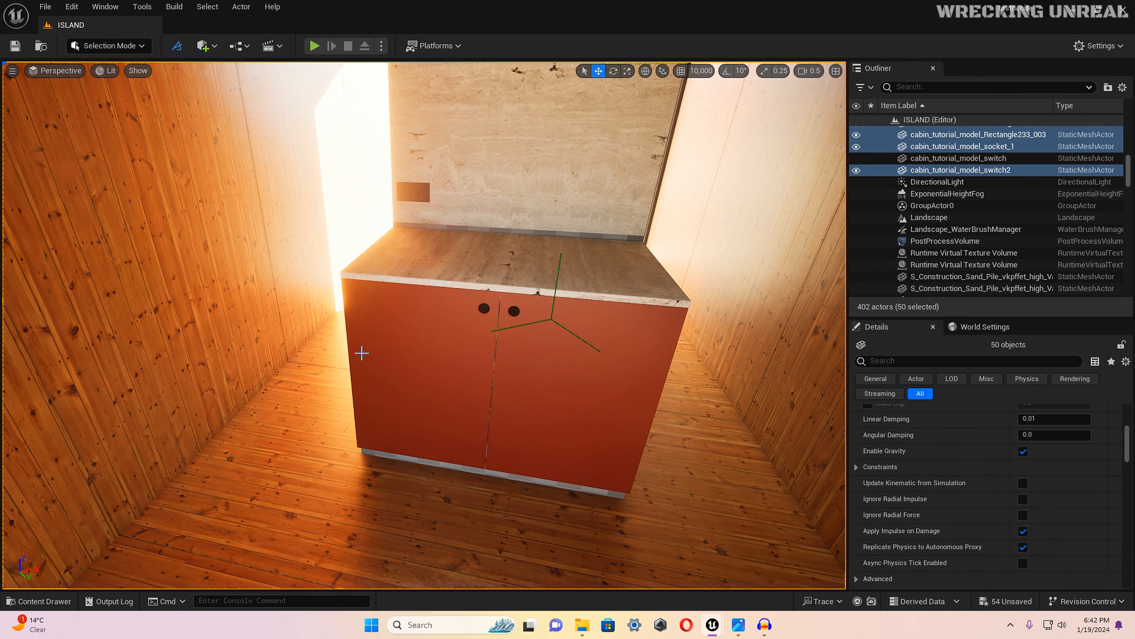
pyautogui.hotkey('ctrl', 'space')
pyautogui.moveTo(394, 495); pyautogui.dragTo(398, 261)
pyautogui.scroll(10, 398, 261)
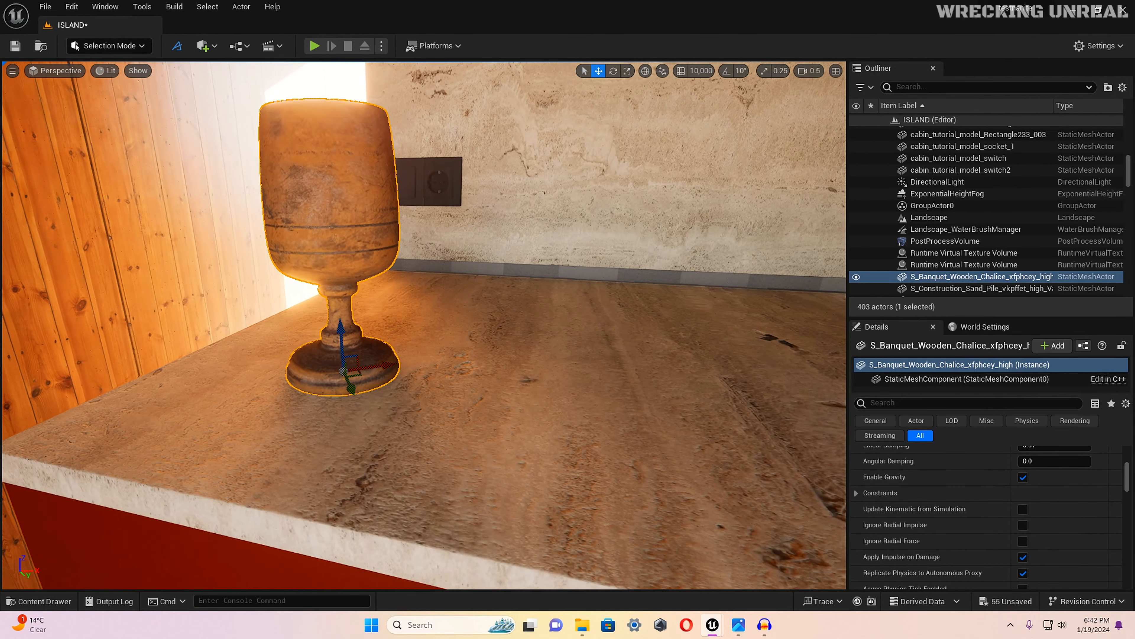
# Step: Lower the chalice slightly so it rests on the countertop, and save the level
pyautogui.moveTo(337, 334)
pyautogui.mouseDown()
pyautogui.moveTo(335, 316)
pyautogui.moveTo(326, 336)
pyautogui.mouseUp()
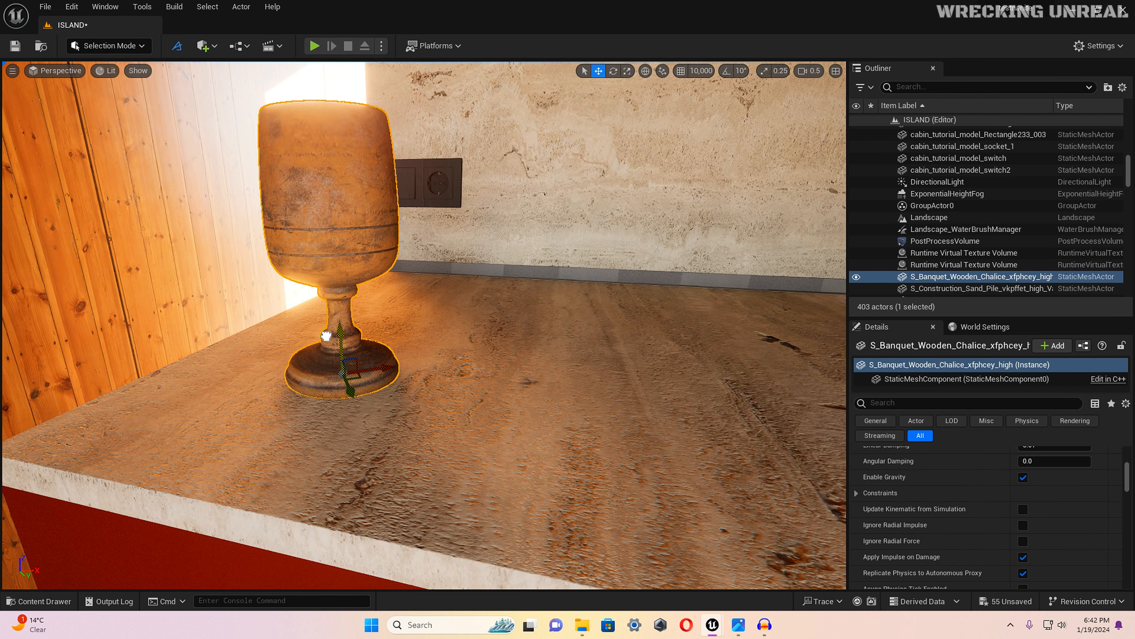
pyautogui.click(581, 403)
pyautogui.moveTo(581, 402); pyautogui.dragTo(410, 375, button='right')
pyautogui.hotkey('ctrl', 's')
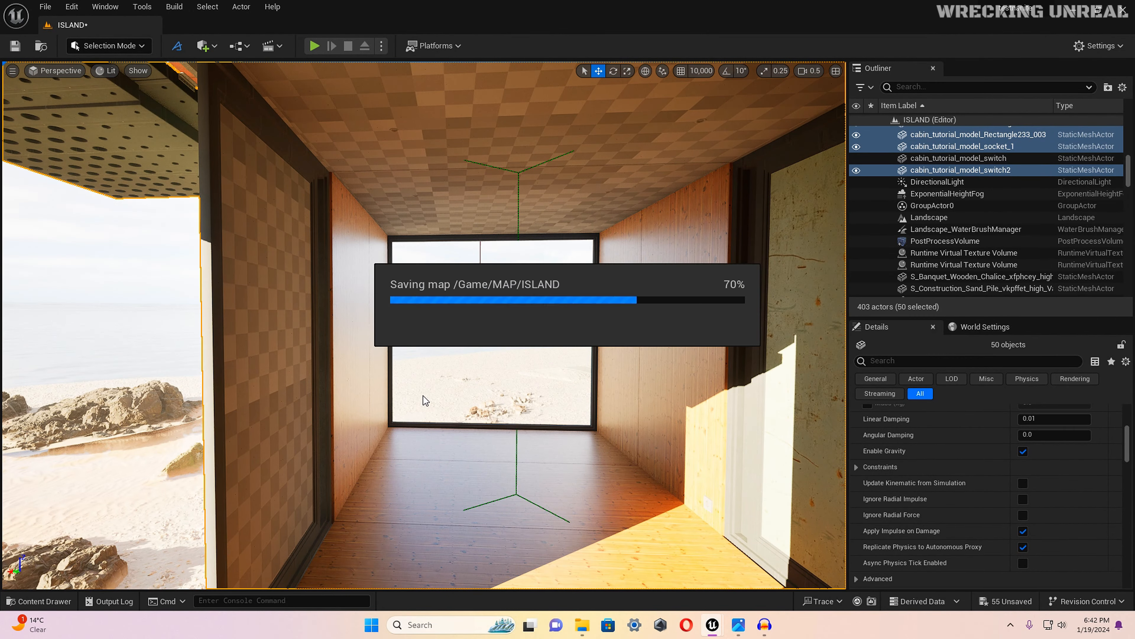
# Step: Open the Painted_Metal_Sheet_xeutbhl folder in the Megascans Surfaces
pyautogui.moveTo(430, 422); pyautogui.dragTo(403, 339, button='right')
pyautogui.hotkey('ctrl', 'space')
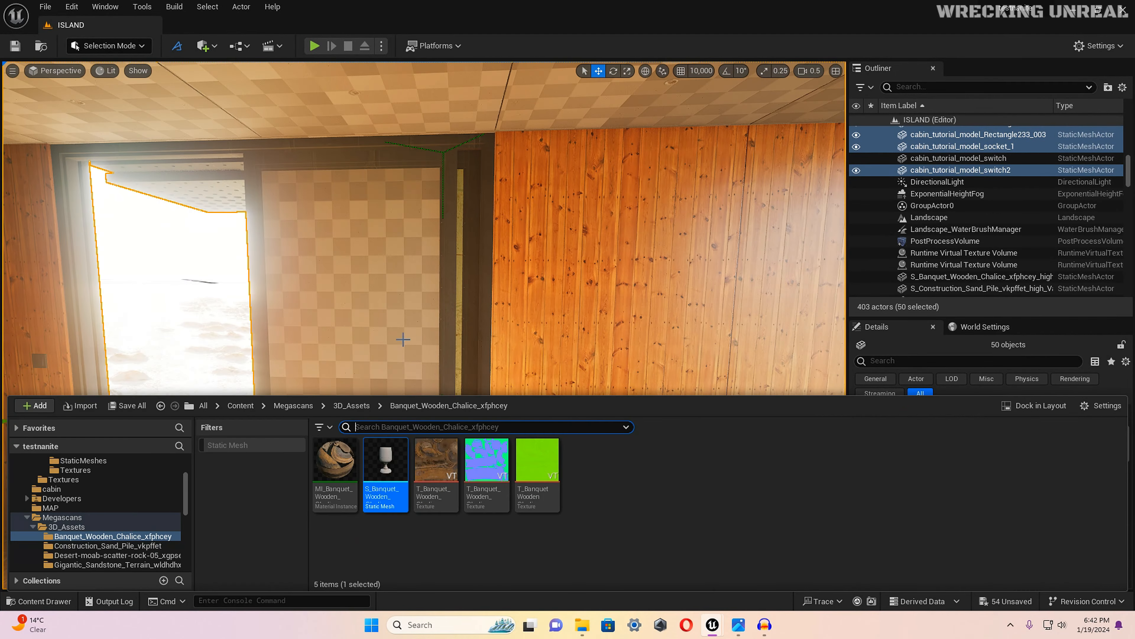
pyautogui.click(293, 405)
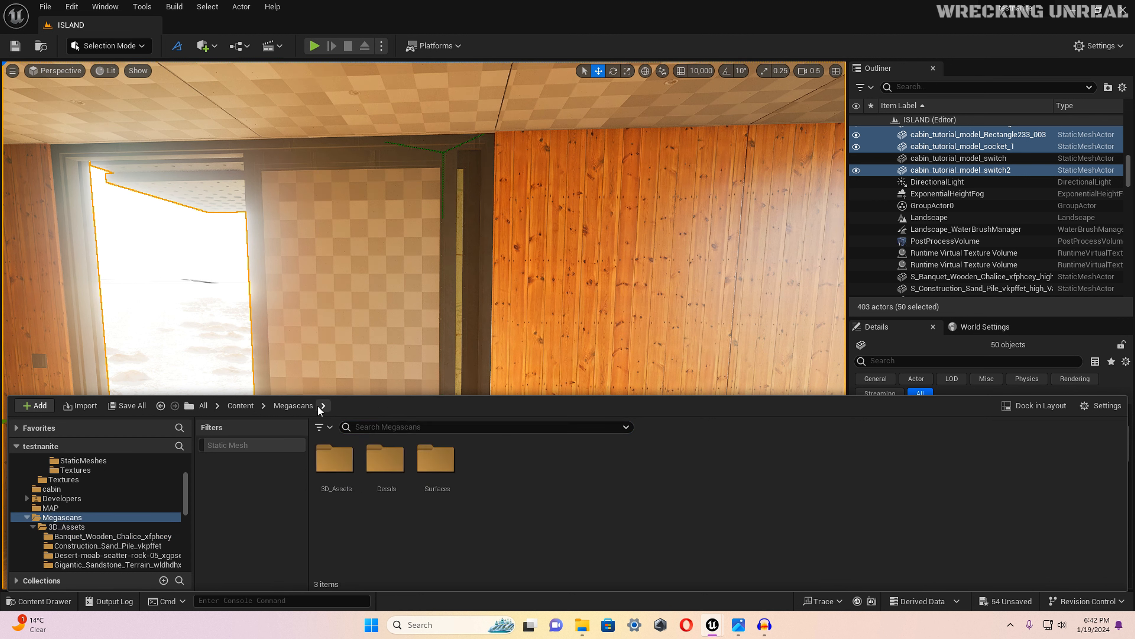
pyautogui.doubleClick(417, 454)
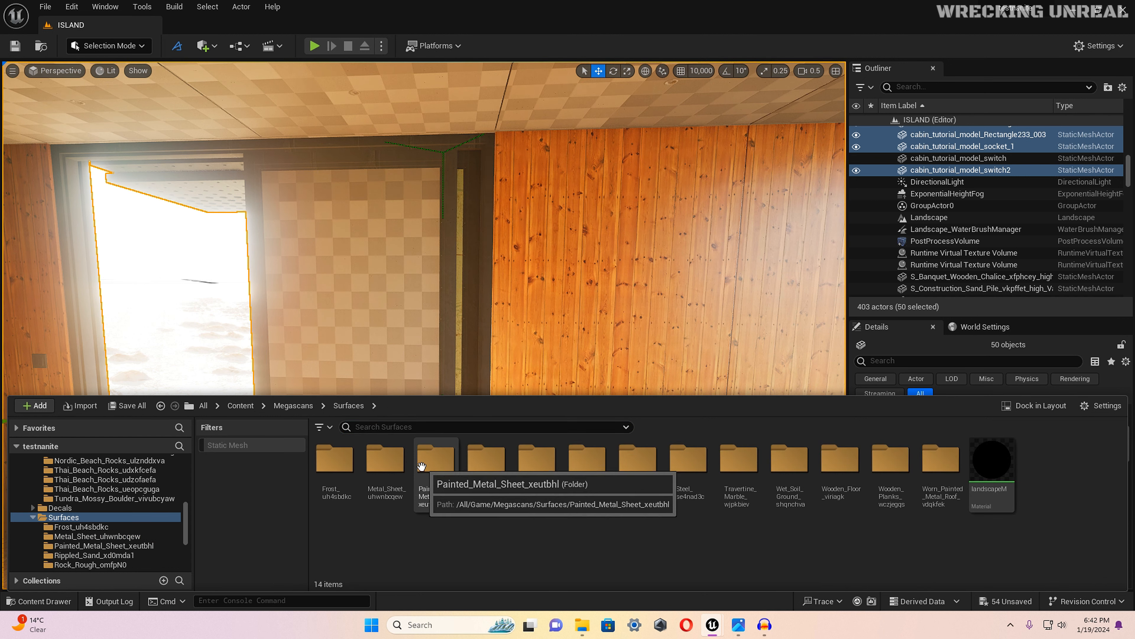
pyautogui.doubleClick(392, 465)
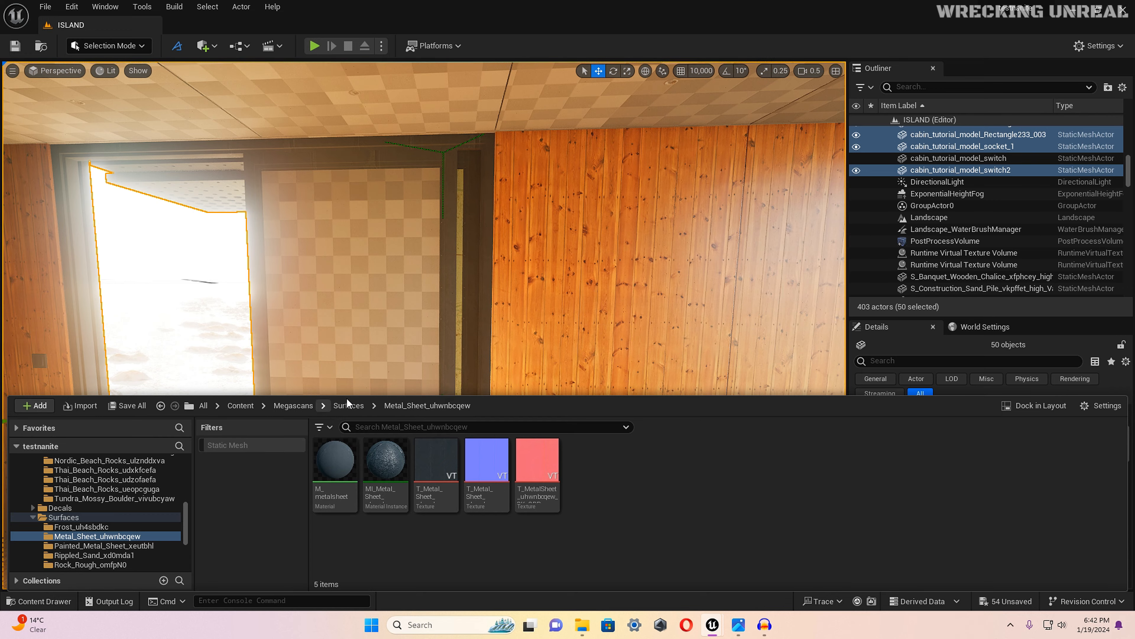
pyautogui.click(348, 405)
pyautogui.doubleClick(427, 461)
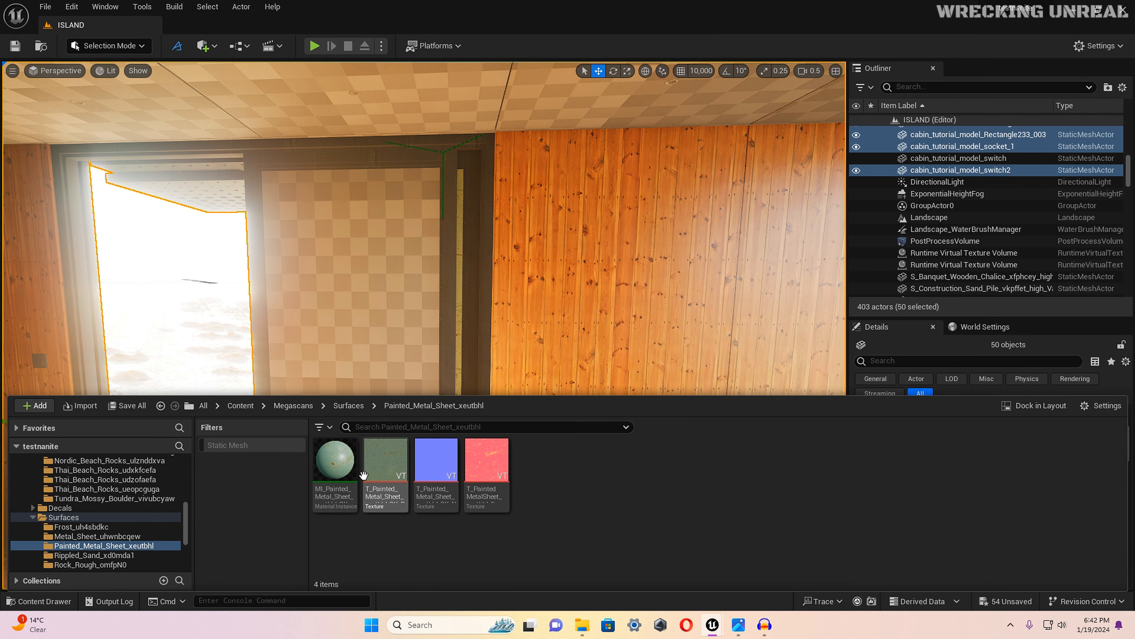
# Step: Apply the painted metal sheet material instance to the checkered panel beside the cabin's doorway and save the level
pyautogui.moveTo(335, 460)
pyautogui.mouseDown()
pyautogui.moveTo(331, 361)
pyautogui.moveTo(345, 363)
pyautogui.mouseUp()
pyautogui.moveTo(345, 363); pyautogui.dragTo(403, 349, button='right')
pyautogui.press('w')
pyautogui.scroll(-3, 150, 351)
pyautogui.press('s')
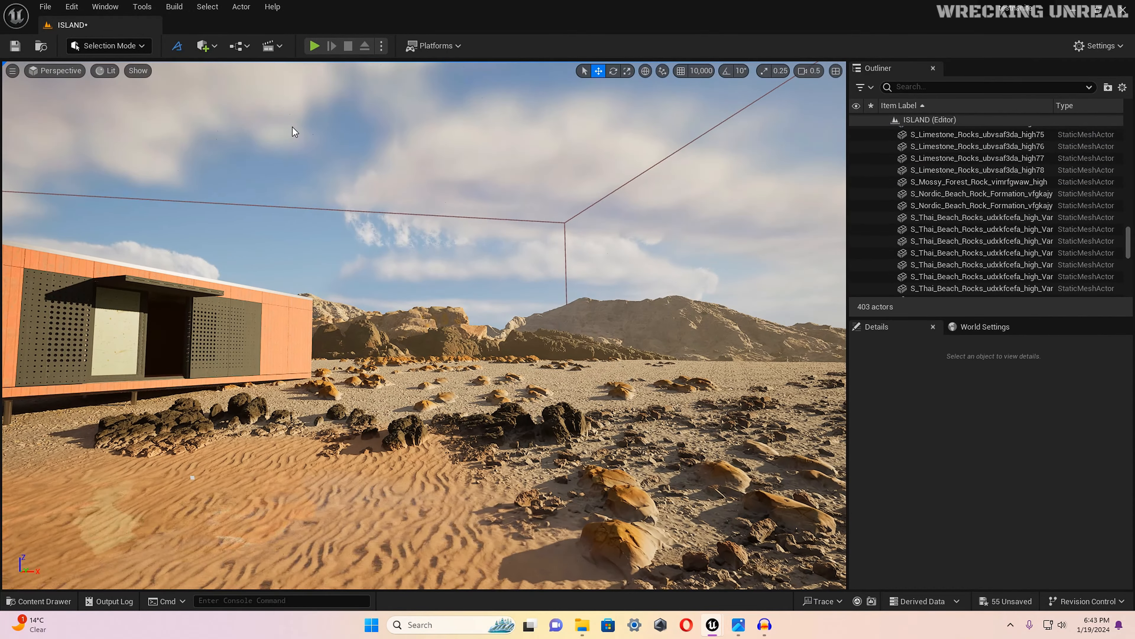
pyautogui.hotkey('ctrl', 's')
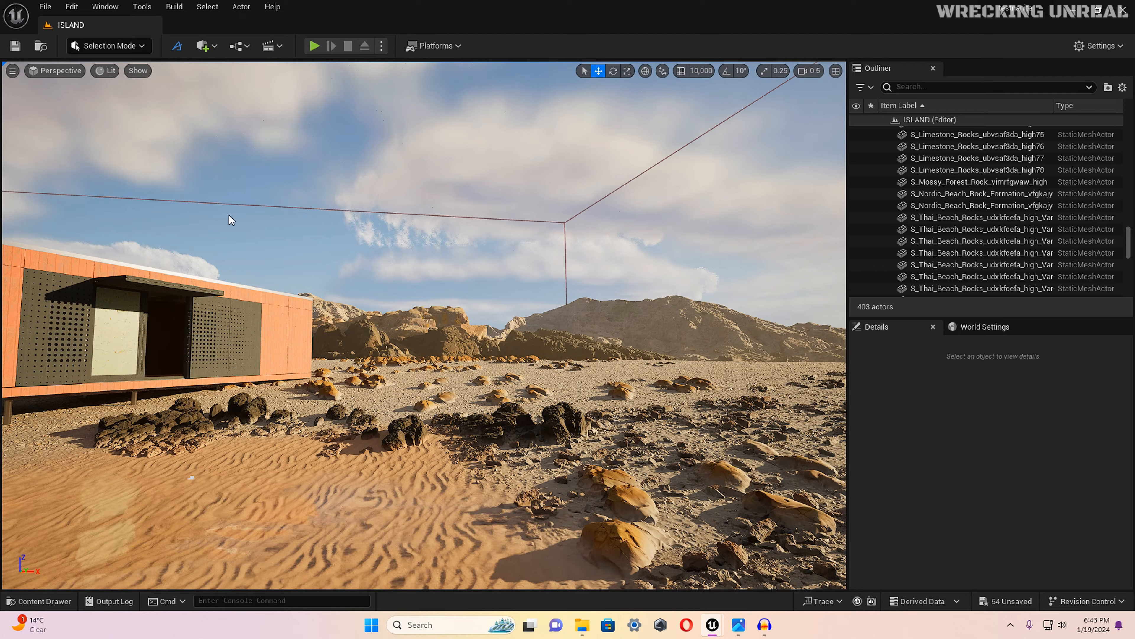
# Step: Inspect the cabin's doorway, perforated panels and interior surfaces from outside and inside
pyautogui.press('w')
pyautogui.moveTo(423, 325); pyautogui.dragTo(22, 313, button='right')
pyautogui.press('w')
pyautogui.press('w')
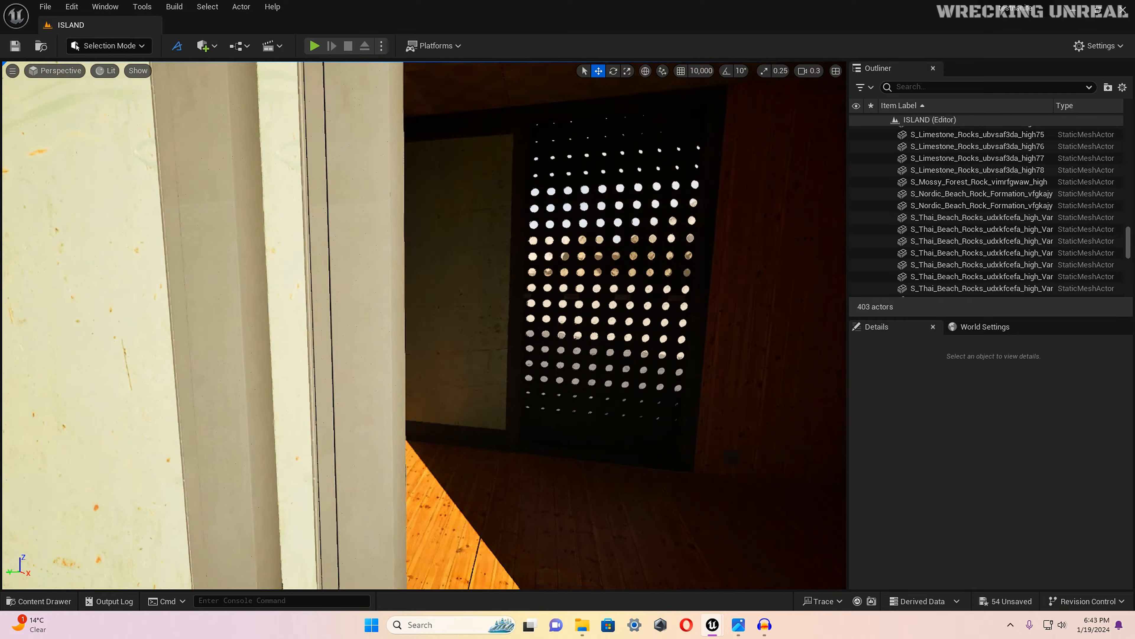
pyautogui.moveTo(424, 325); pyautogui.dragTo(310, 315, button='right')
pyautogui.press('s')
pyautogui.moveTo(176, 334); pyautogui.dragTo(180, 347, button='right')
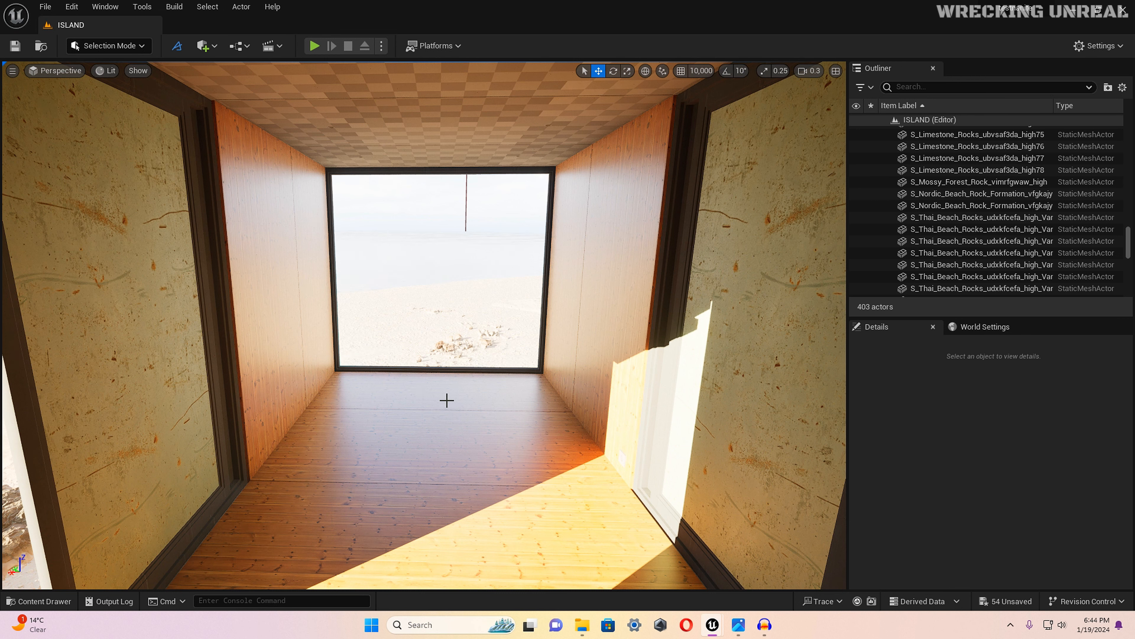
# Step: Create a folder named bed in the project's Content folder
pyautogui.hotkey('ctrl', 'space')
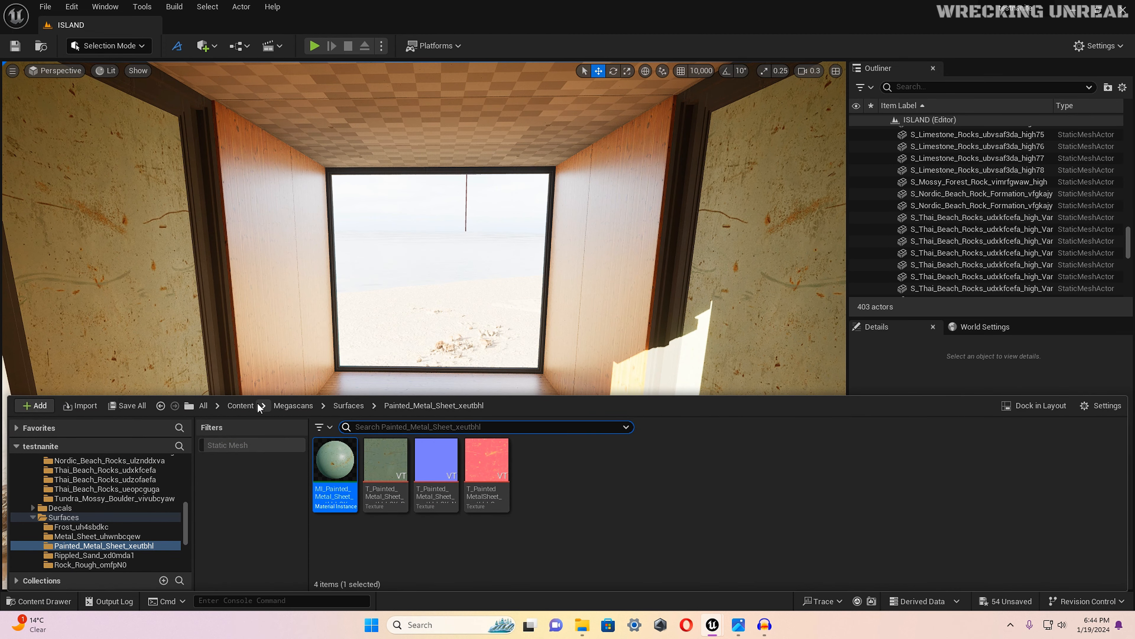
pyautogui.click(237, 404)
pyautogui.rightClick(433, 553)
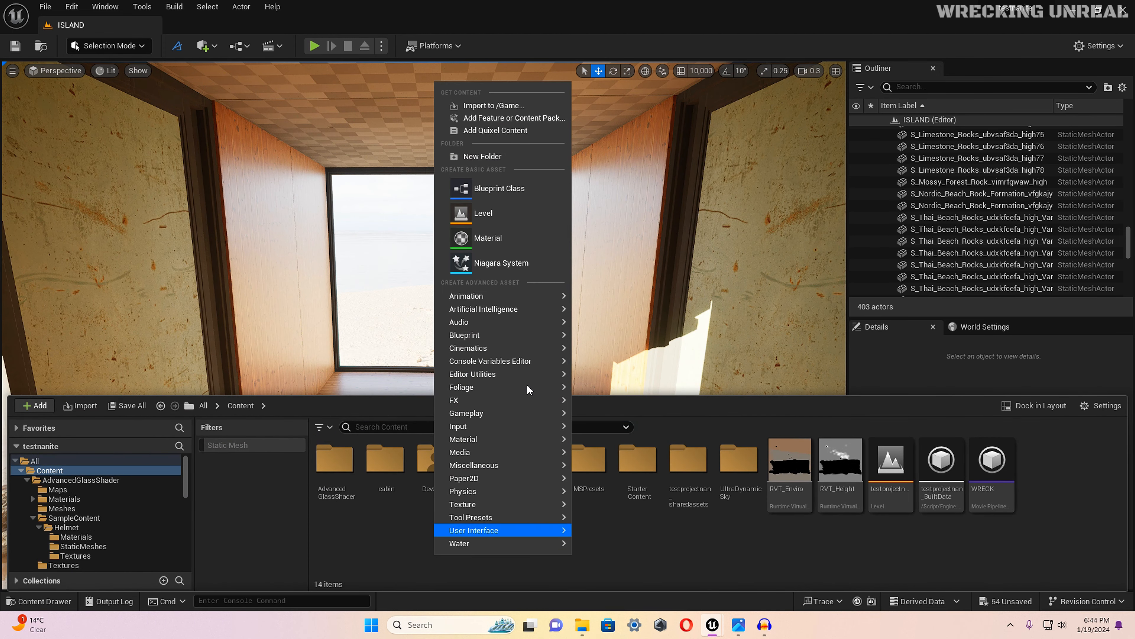
pyautogui.click(482, 156)
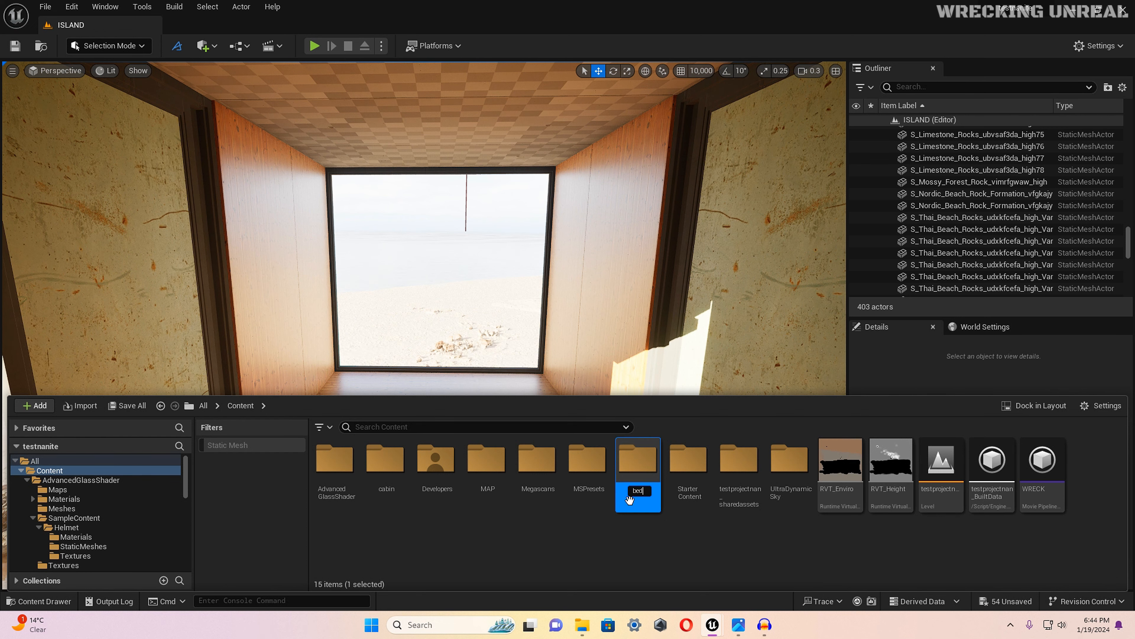
pyautogui.press('Return')
# Step: Choose the bed.glb model from the F: drive for import into the bed folder
pyautogui.doubleClick(372, 455)
pyautogui.rightClick(370, 491)
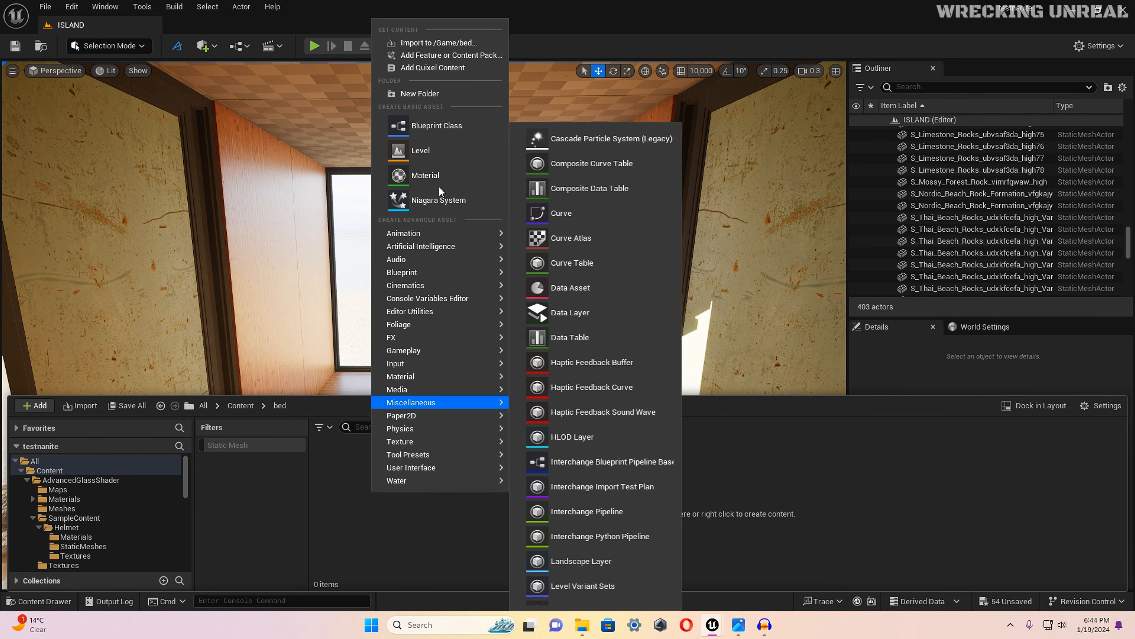
pyautogui.click(449, 45)
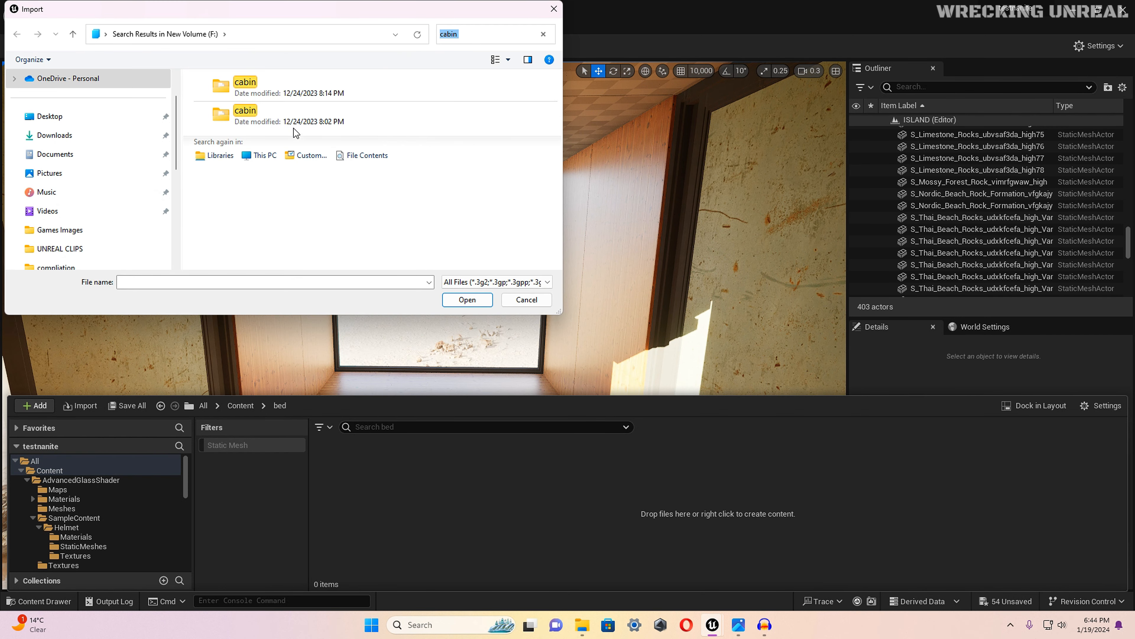
pyautogui.click(499, 38)
pyautogui.write('bed')
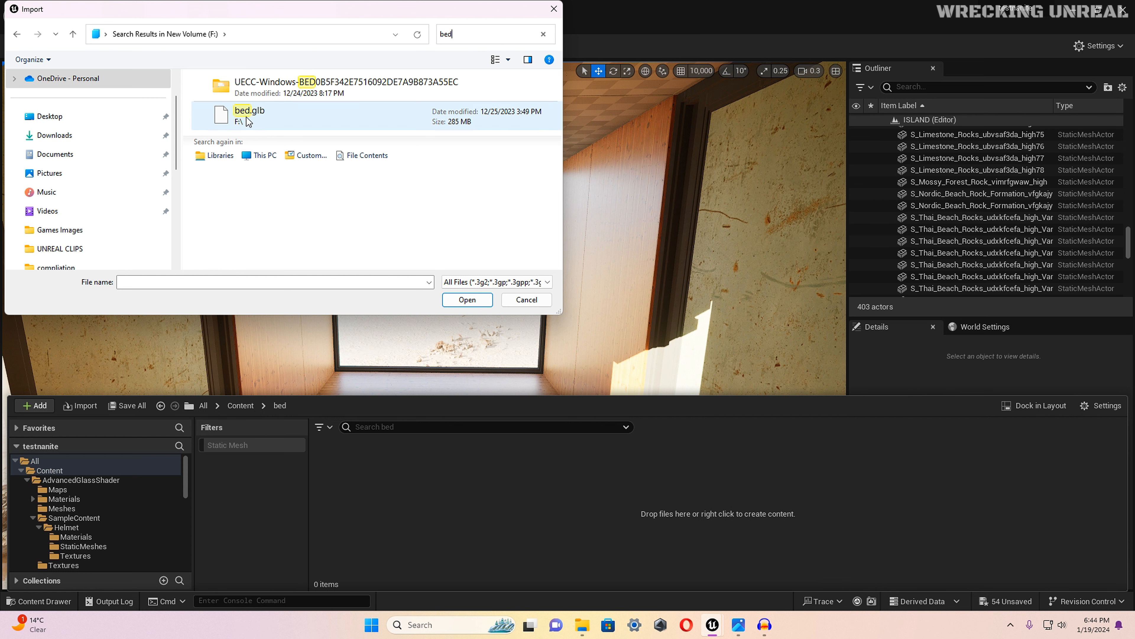
pyautogui.click(249, 122)
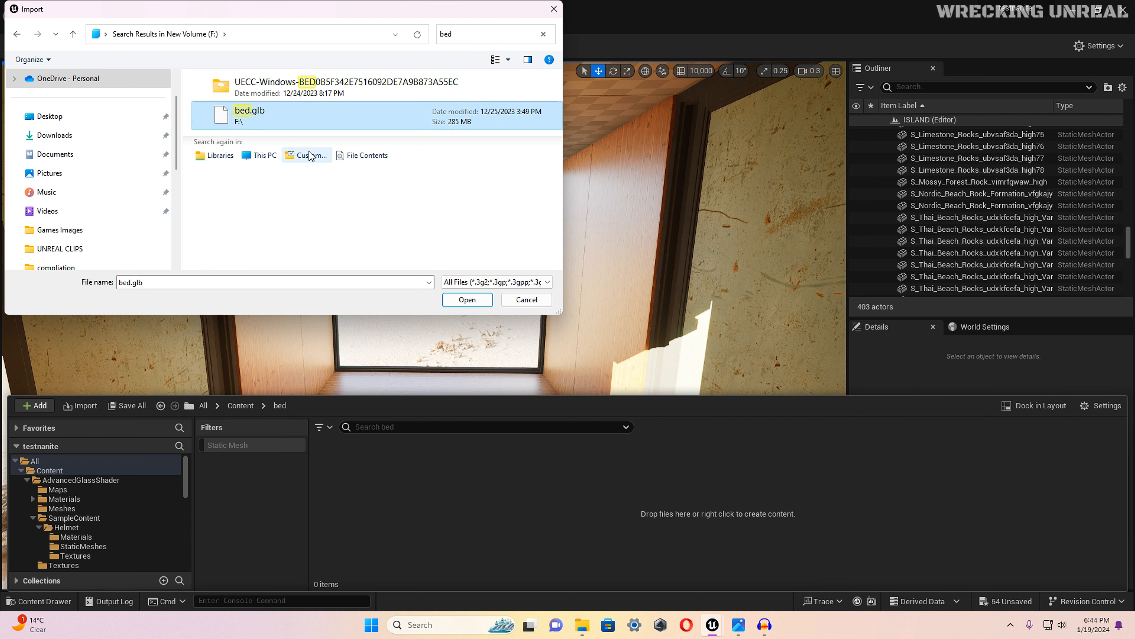
pyautogui.click(472, 300)
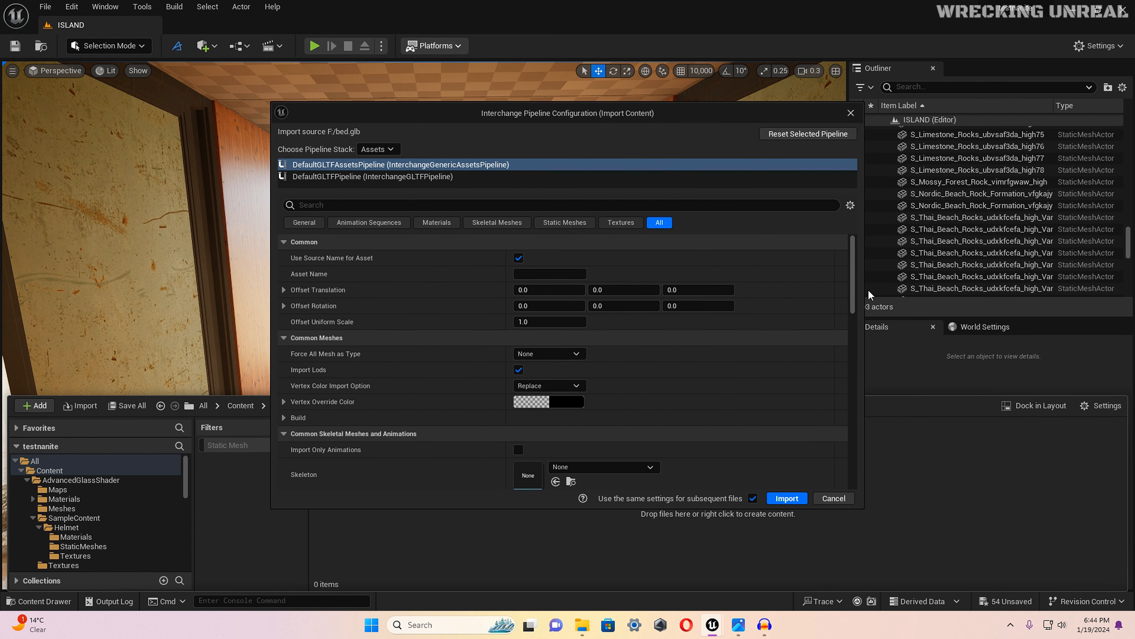
# Step: Enable Combine Static Meshes in the Interchange pipeline settings and import the bed model
pyautogui.moveTo(854, 266); pyautogui.dragTo(858, 308)
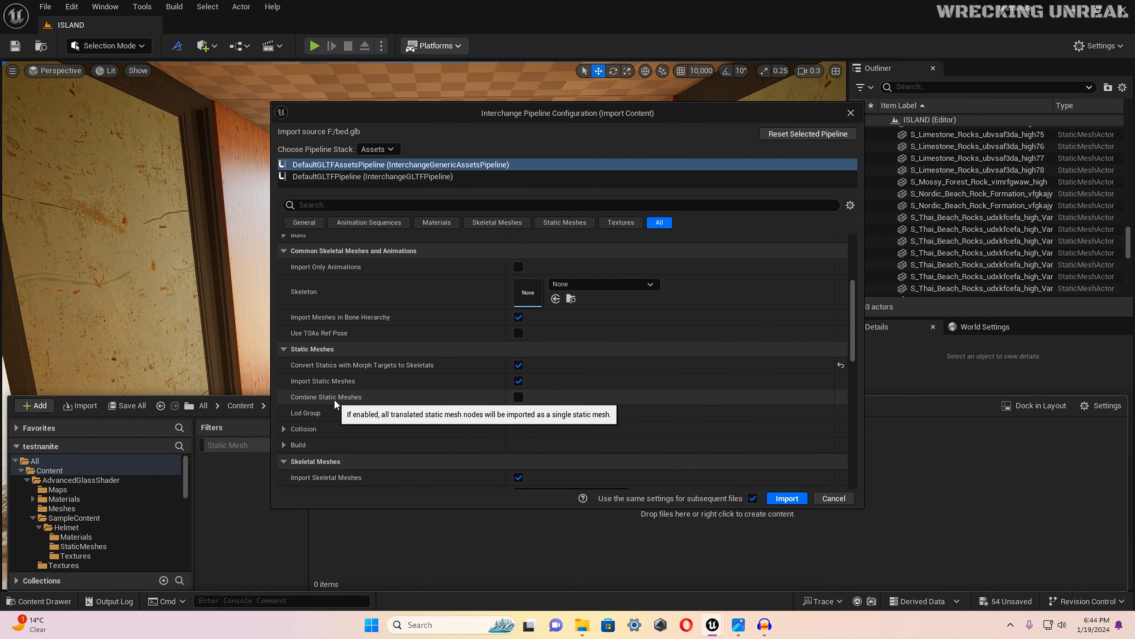
pyautogui.click(519, 397)
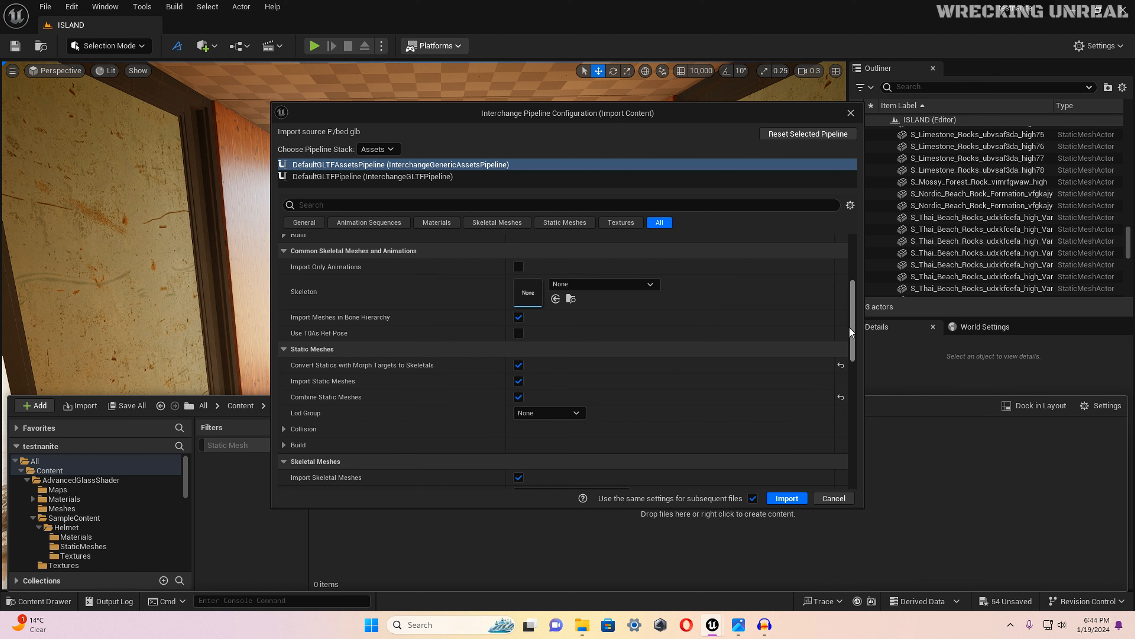
pyautogui.moveTo(851, 325); pyautogui.dragTo(846, 418)
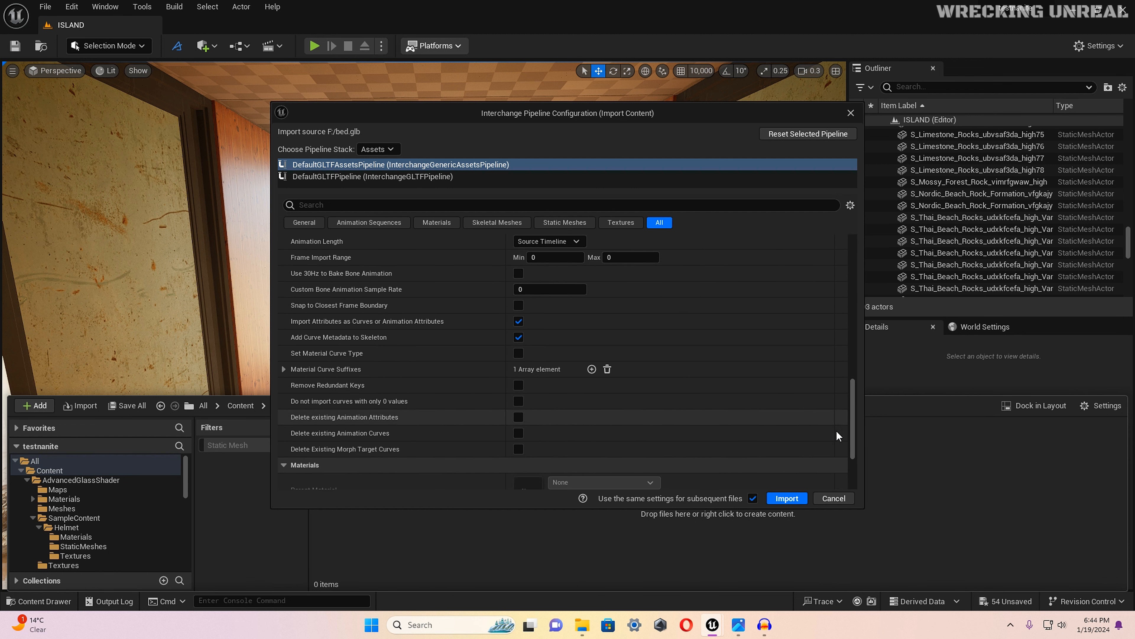
pyautogui.click(786, 498)
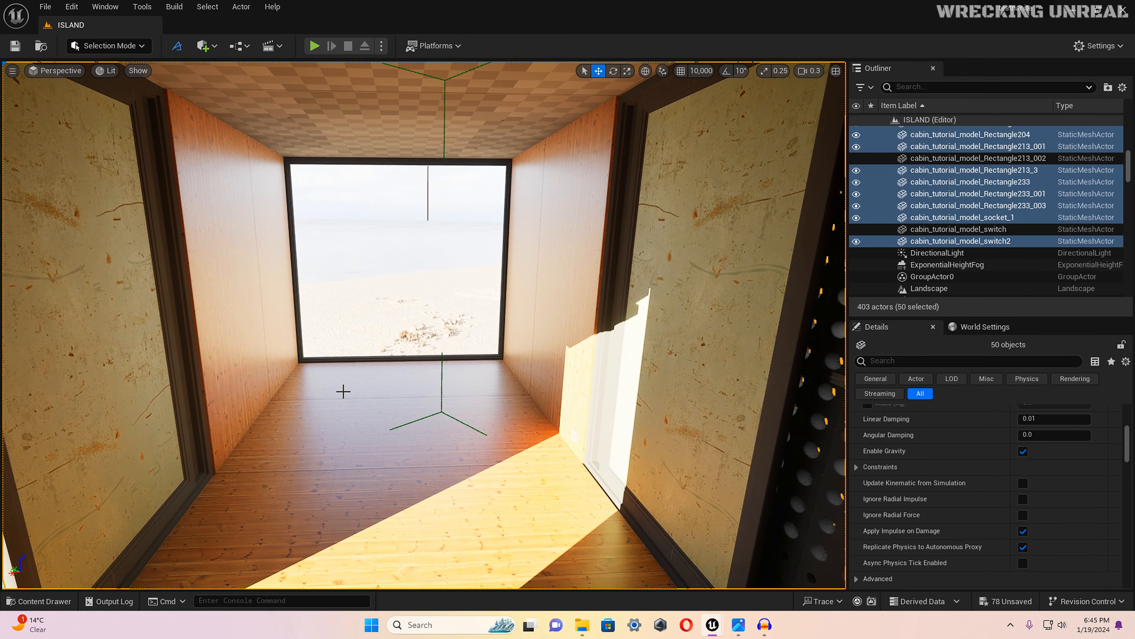
# Step: Place the bed static mesh from the bed folder on the cabin floor in front of the large window
pyautogui.hotkey('ctrl', 'space')
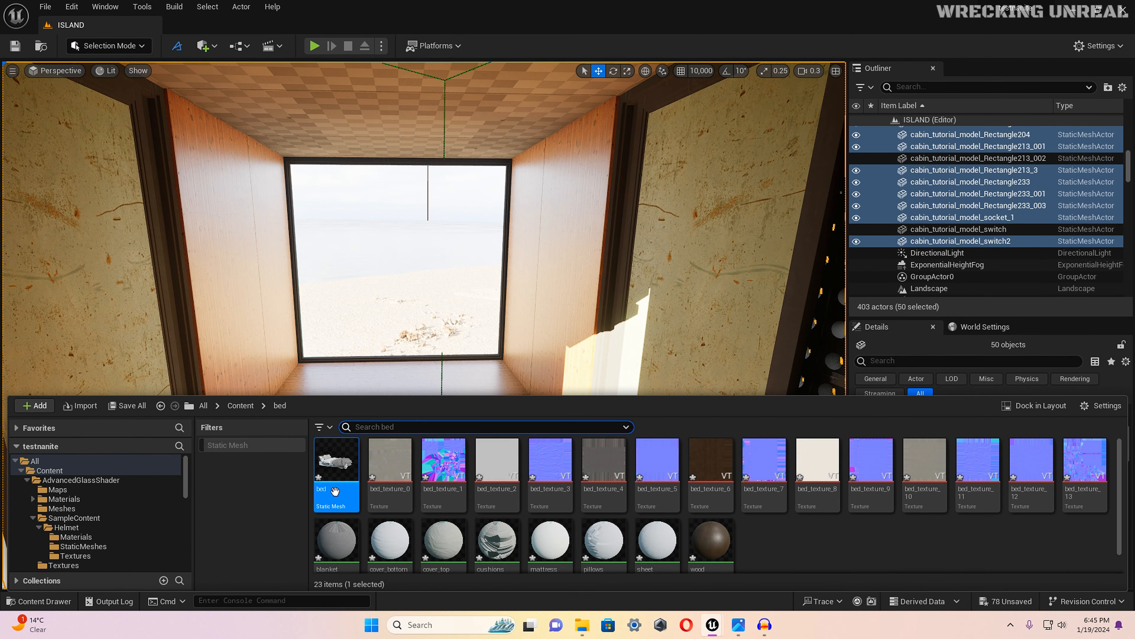
pyautogui.click(240, 404)
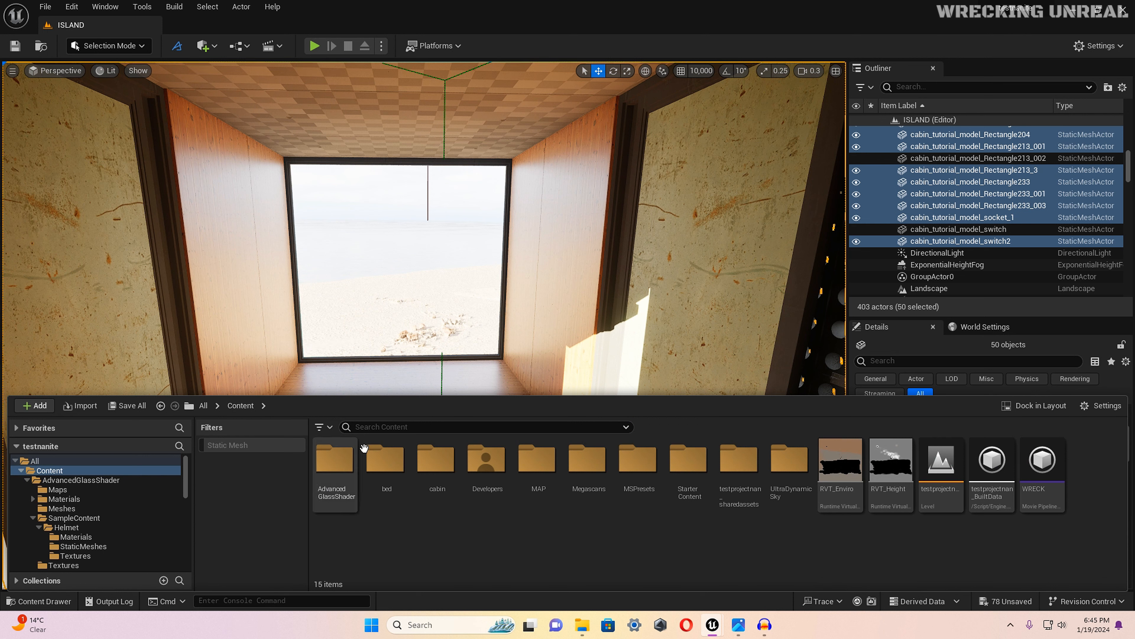
pyautogui.doubleClick(379, 461)
pyautogui.moveTo(341, 491)
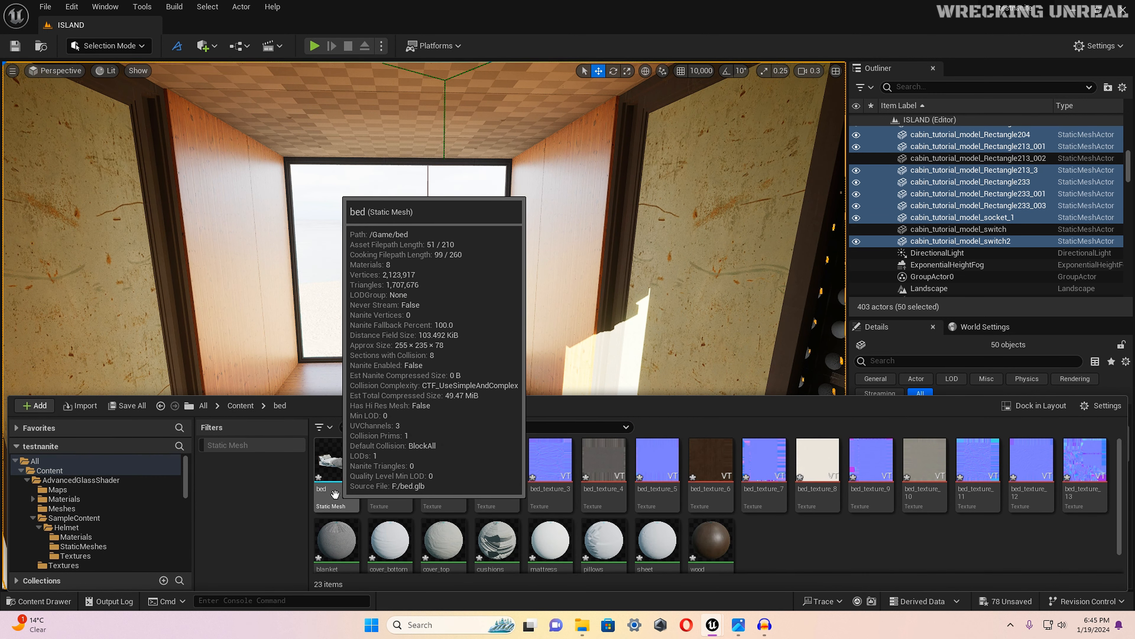
pyautogui.moveTo(336, 500); pyautogui.dragTo(339, 454)
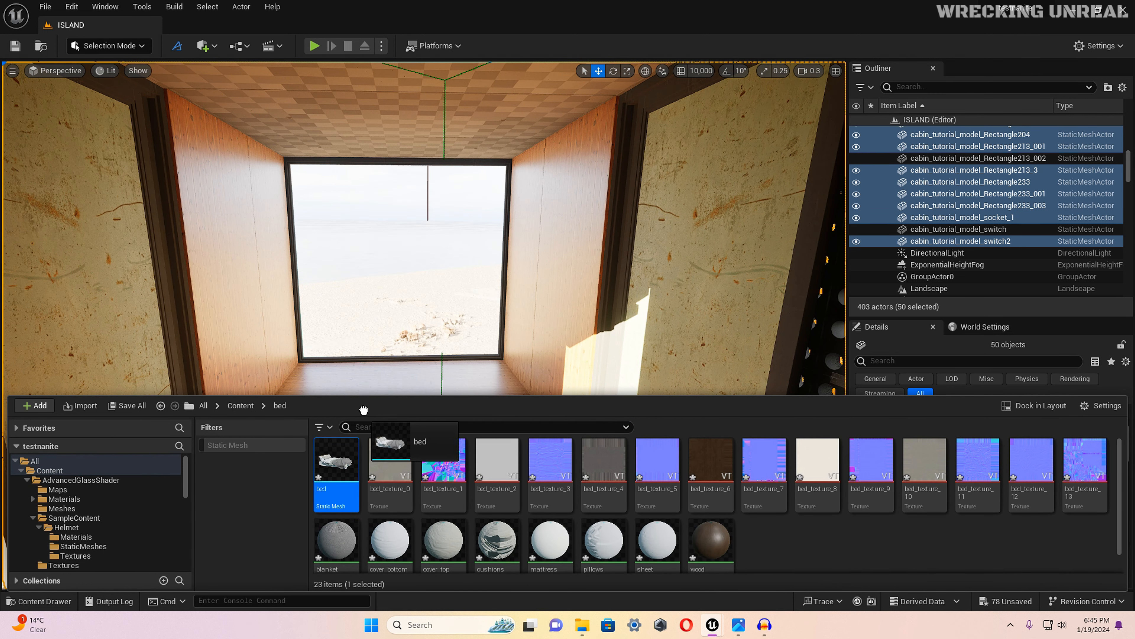
pyautogui.moveTo(384, 386); pyautogui.dragTo(386, 396)
# Step: Rotate the bed to lie crosswise along the window and scale it down to fit between the side walls
pyautogui.press('e')
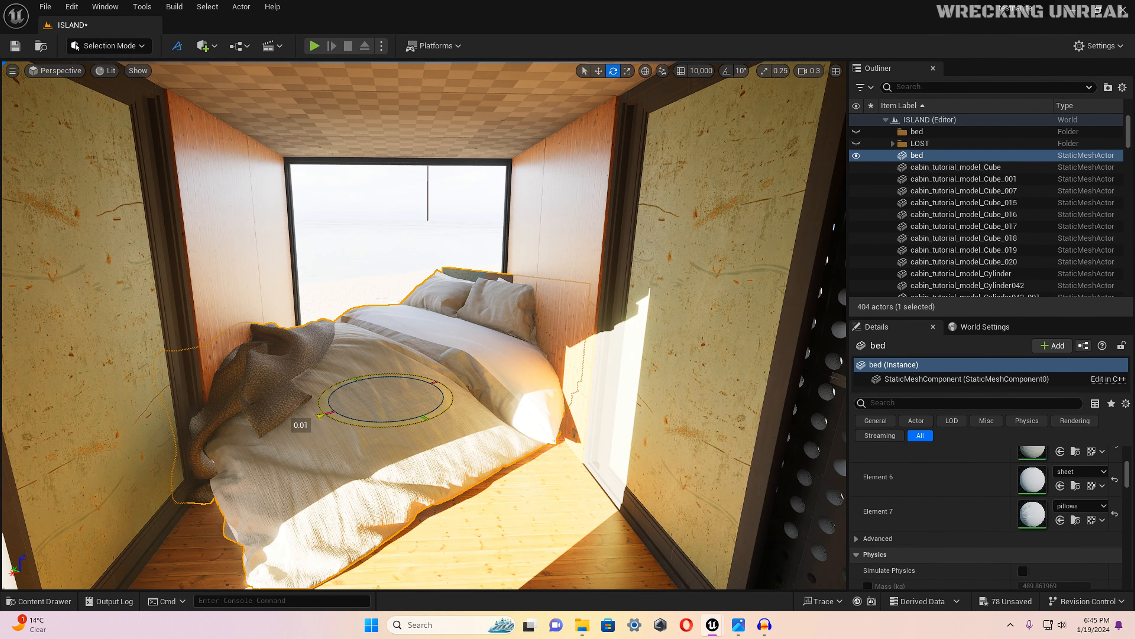
pyautogui.moveTo(320, 413); pyautogui.dragTo(377, 390)
pyautogui.press('r')
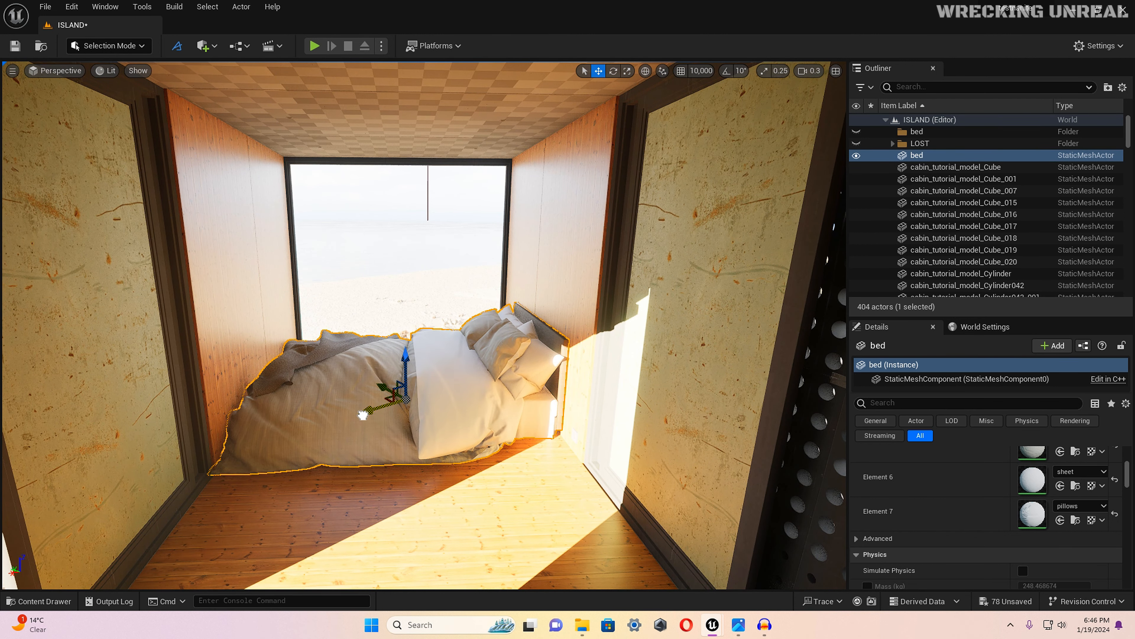
# Step: Move the bed along the window to align its headboard with the wooden side wall
pyautogui.moveTo(383, 405); pyautogui.dragTo(187, 492, button='right')
pyautogui.press('w')
pyautogui.press('d')
pyautogui.keyDown('shift'); pyautogui.moveTo(202, 461); pyautogui.dragTo(165, 468); pyautogui.keyUp('shift')
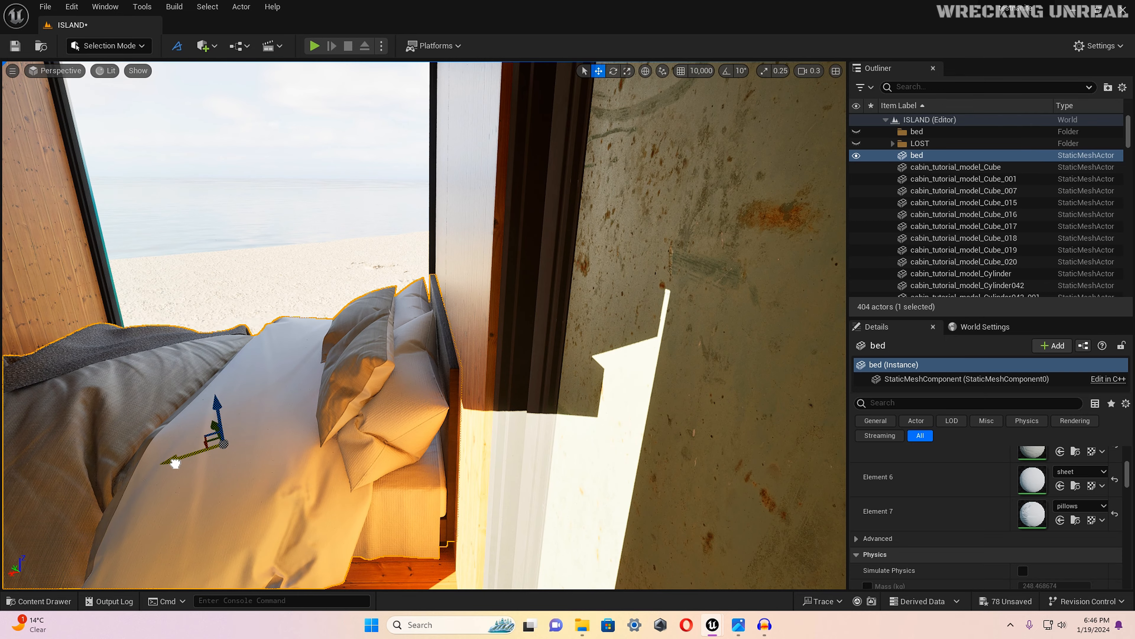
pyautogui.scroll(-10, 177, 476)
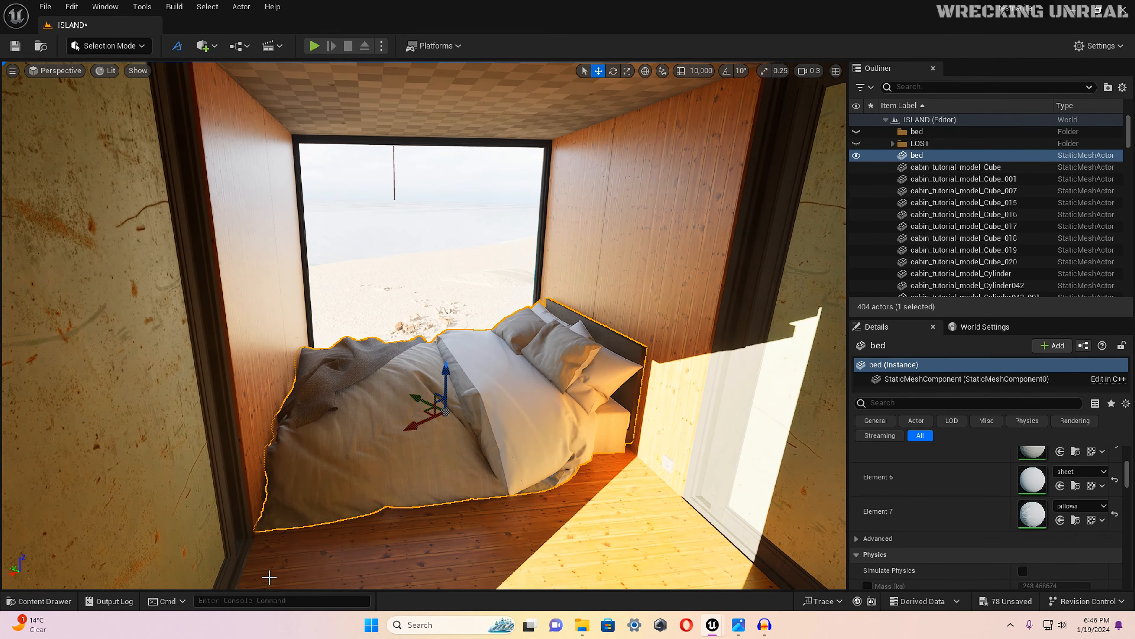
# Step: Scale the bed down slightly more and adjust its position between the cabin's side walls
pyautogui.keyDown('ctrl'); pyautogui.keyDown('alt'); pyautogui.moveTo(269, 576); pyautogui.dragTo(456, 561); pyautogui.keyUp('alt'); pyautogui.keyUp('ctrl')
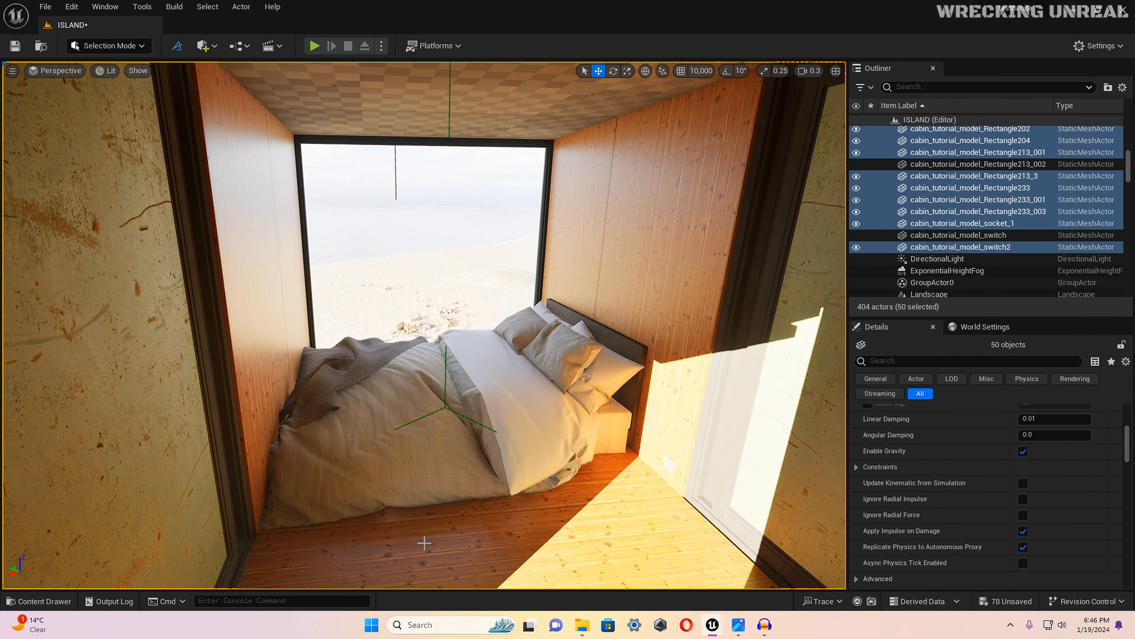
pyautogui.moveTo(424, 543); pyautogui.dragTo(430, 476, button='right')
pyautogui.click(440, 462)
pyautogui.press('r')
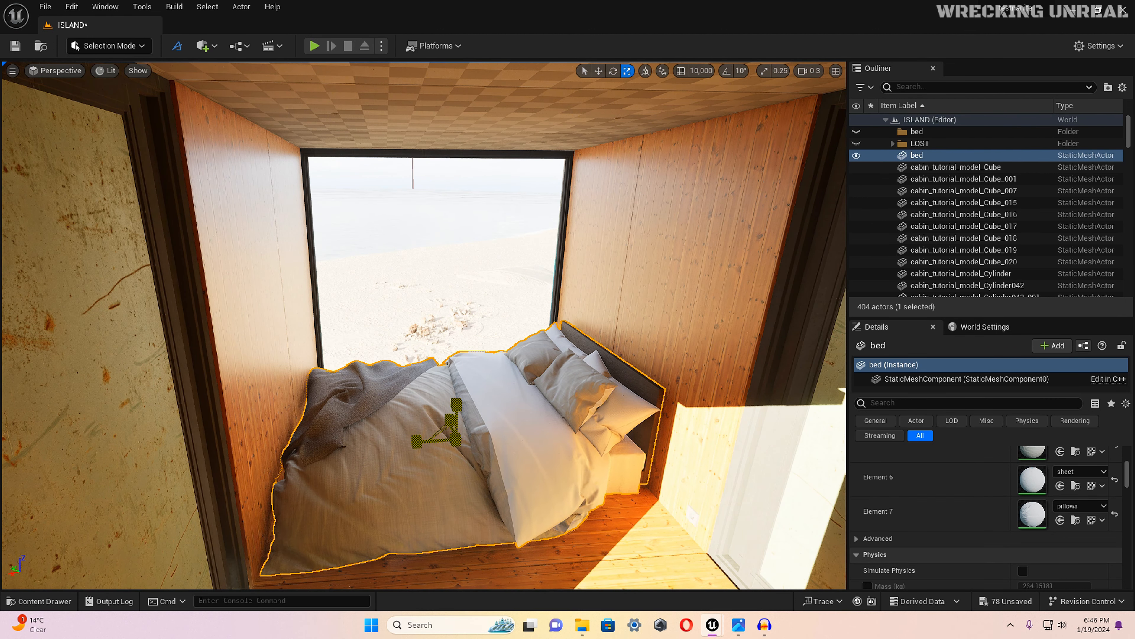
pyautogui.press('w')
pyautogui.moveTo(441, 462); pyautogui.dragTo(413, 441, button='right')
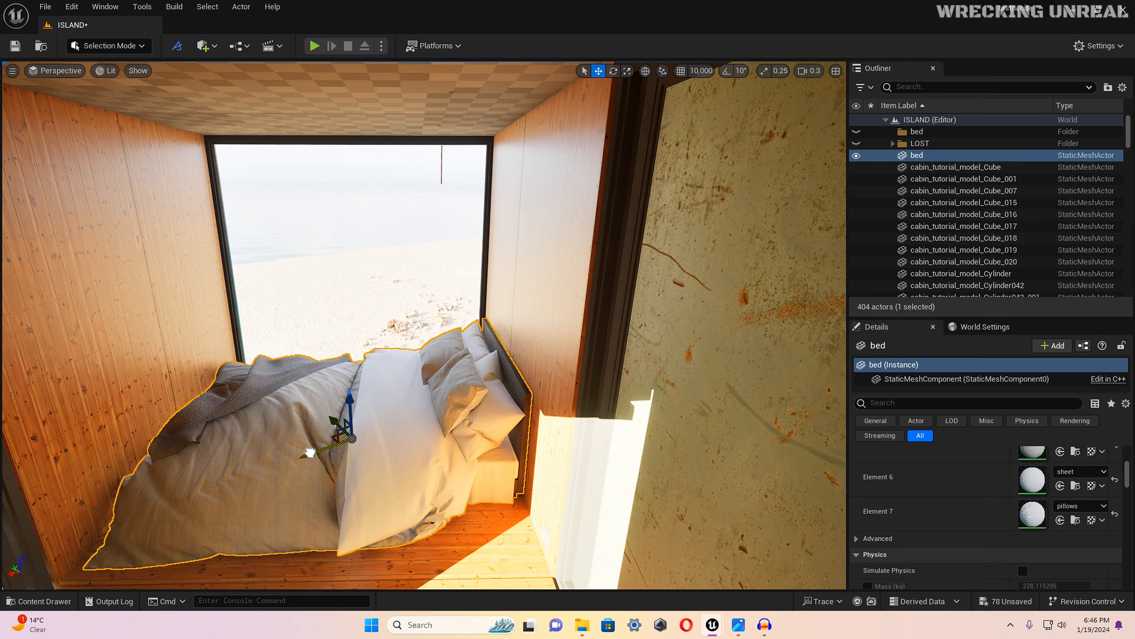
pyautogui.click(310, 452)
# Step: Inspect the furnished cabin and the surrounding beach, rocks and shallow water from outside
pyautogui.moveTo(309, 452); pyautogui.dragTo(176, 462, button='right')
pyautogui.scroll(-2, 313, 445)
pyautogui.press('w')
pyautogui.scroll(1, 306, 447)
pyautogui.scroll(-1, 299, 459)
pyautogui.scroll(1, 313, 465)
pyautogui.scroll(3, 137, 465)
pyautogui.press('f')
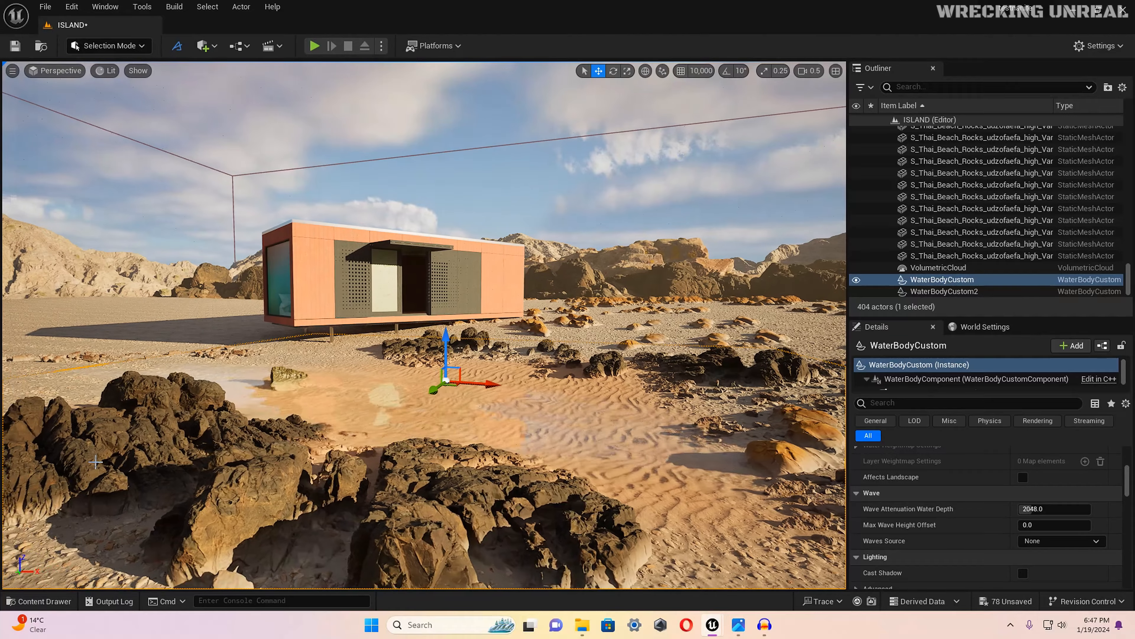
pyautogui.moveTo(202, 464); pyautogui.dragTo(235, 463, button='right')
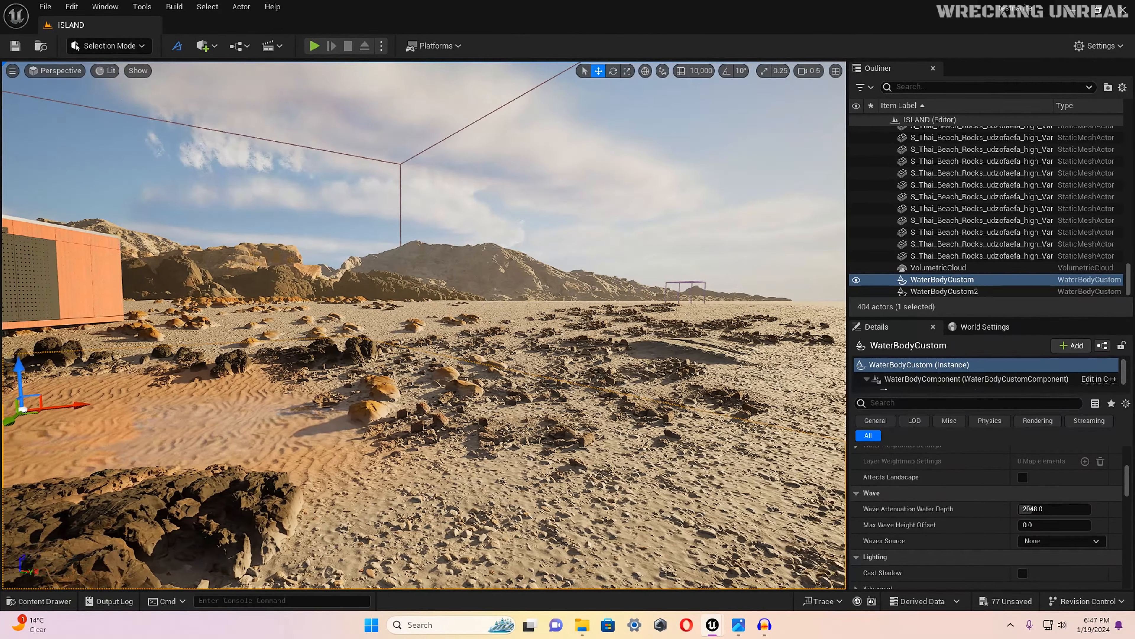
pyautogui.press('f')
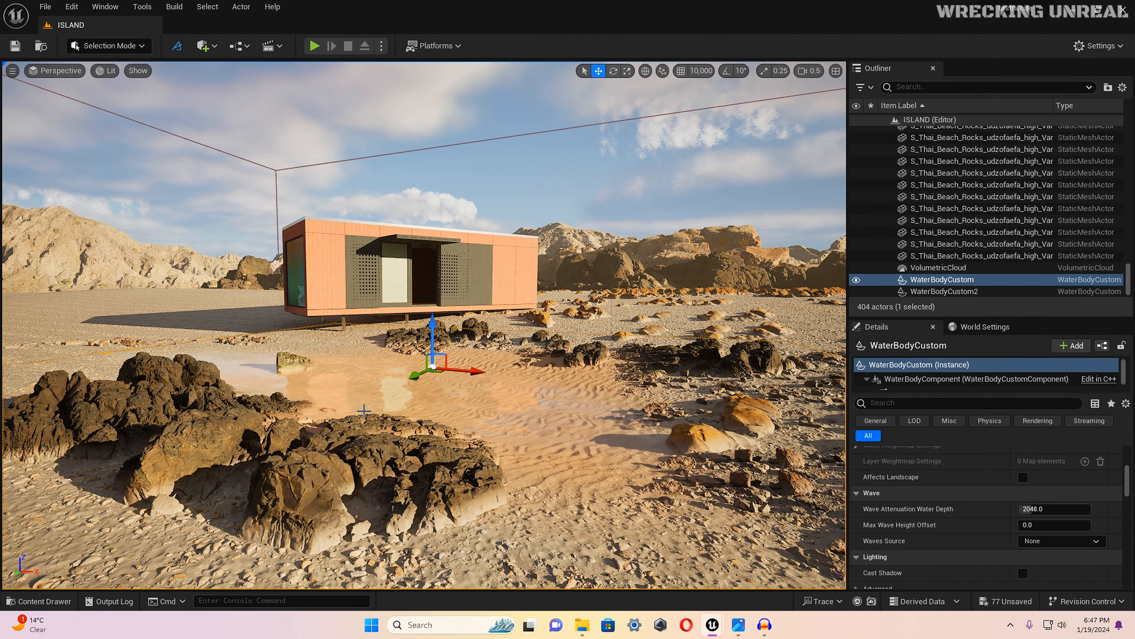
pyautogui.moveTo(514, 481); pyautogui.dragTo(528, 461, button='right')
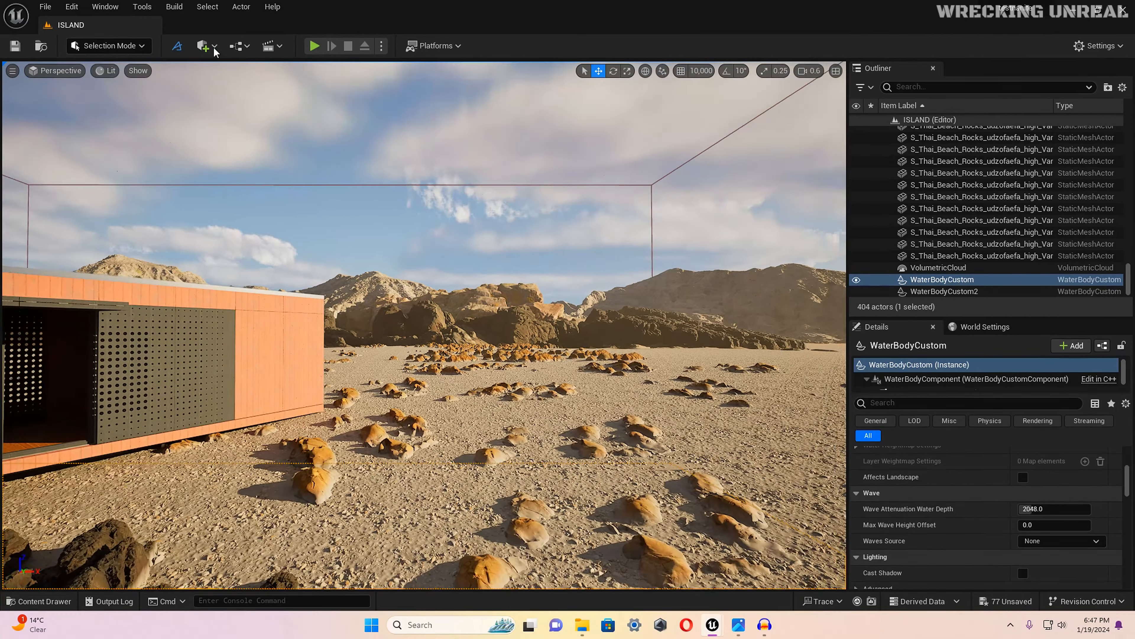
# Step: Add the downloaded Animal Skull 3D asset at Nanite quality from Quixel Bridge to the project
pyautogui.click(215, 47)
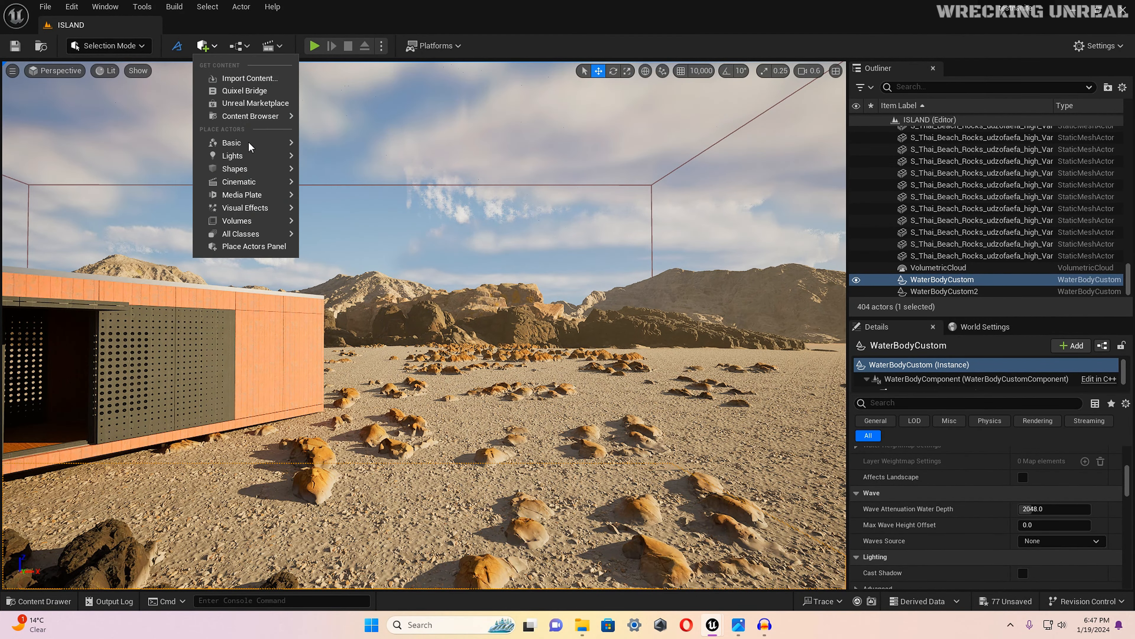
pyautogui.click(244, 90)
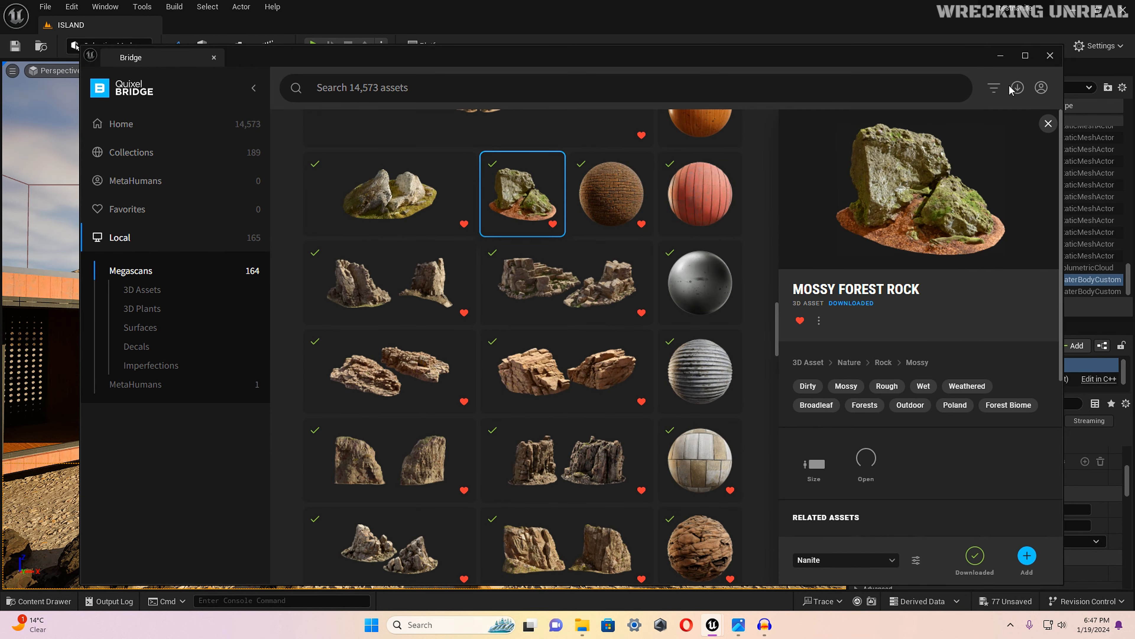
pyautogui.click(1019, 88)
pyautogui.click(1020, 87)
pyautogui.scroll(15, 343, 363)
pyautogui.scroll(10, 361, 387)
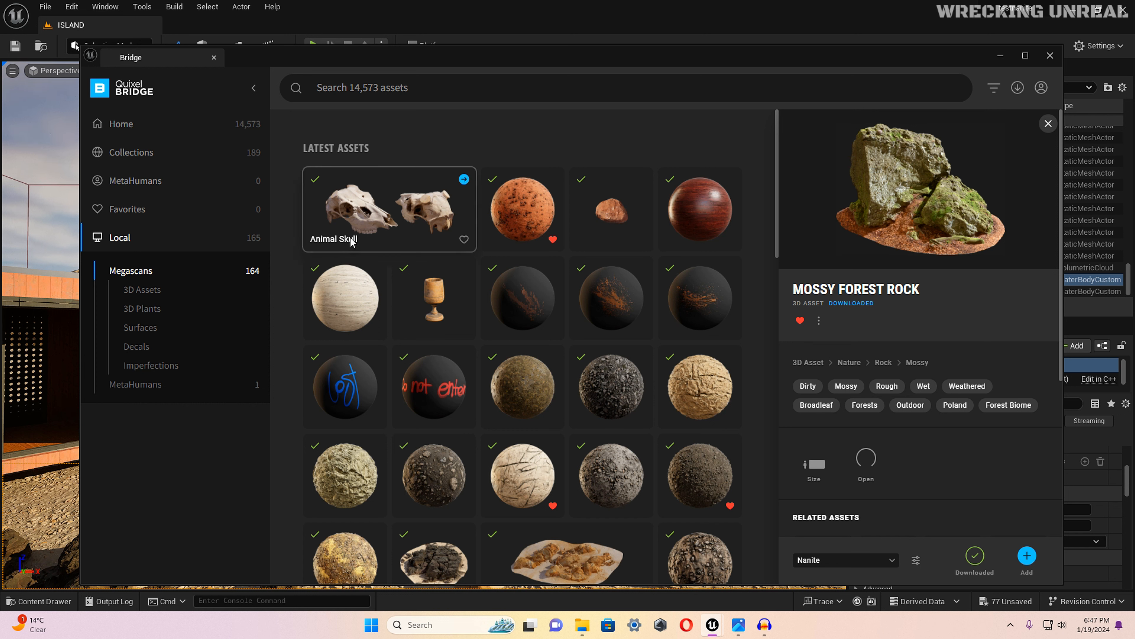
pyautogui.click(352, 242)
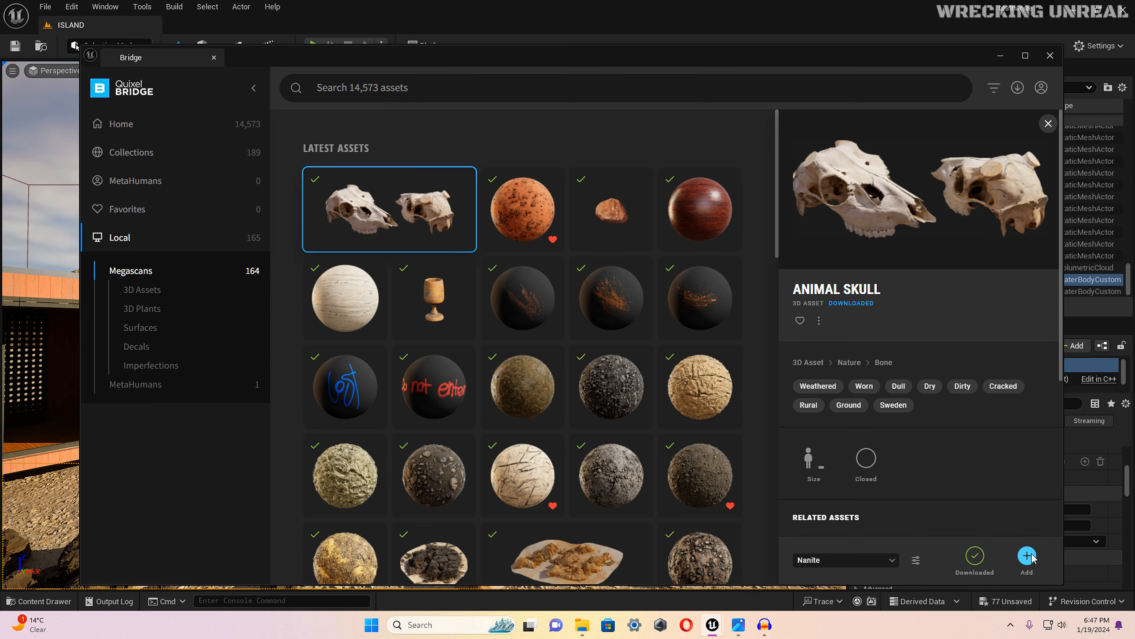
pyautogui.click(1049, 55)
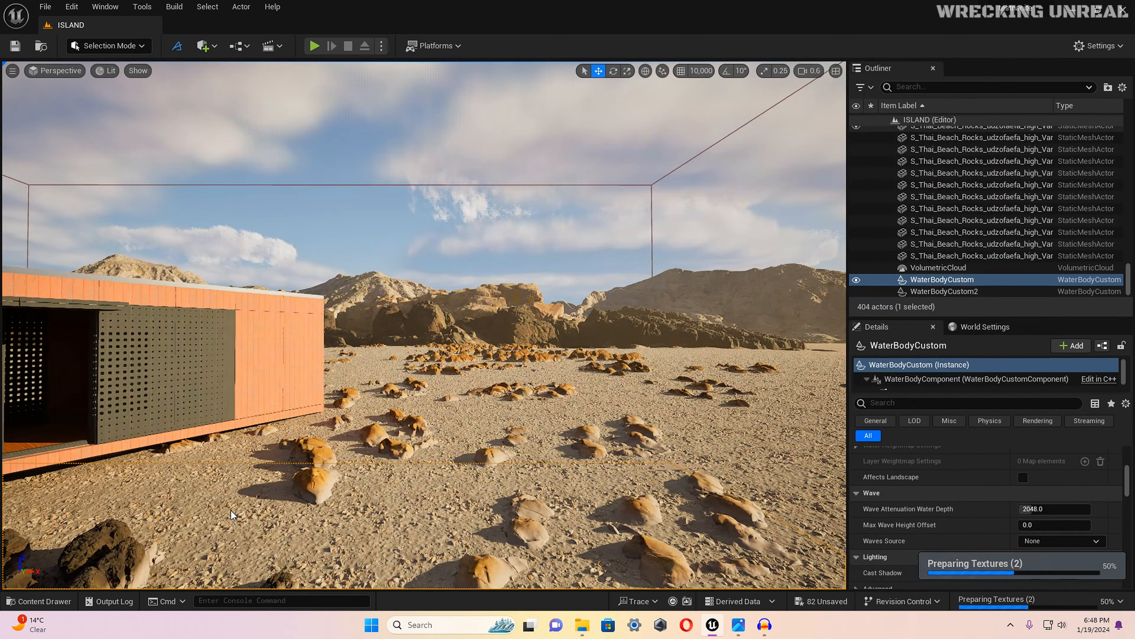
# Step: Open the Animal_Skull_vikjeeraa folder in the Megascans 3D_Assets
pyautogui.hotkey('ctrl', 'space')
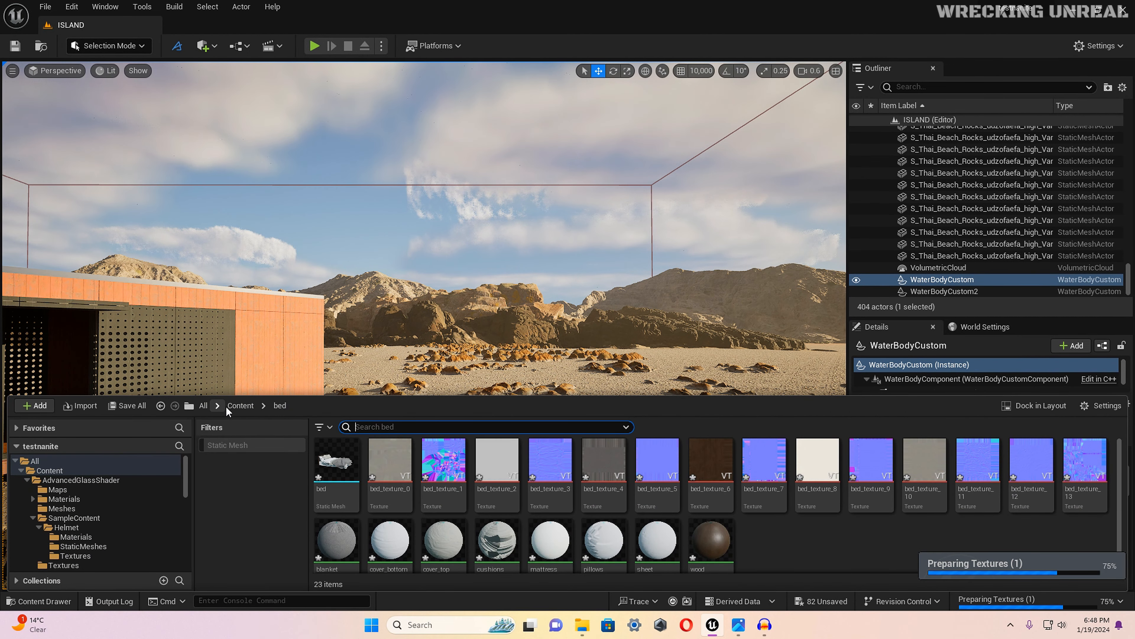
pyautogui.click(240, 405)
pyautogui.click(601, 465)
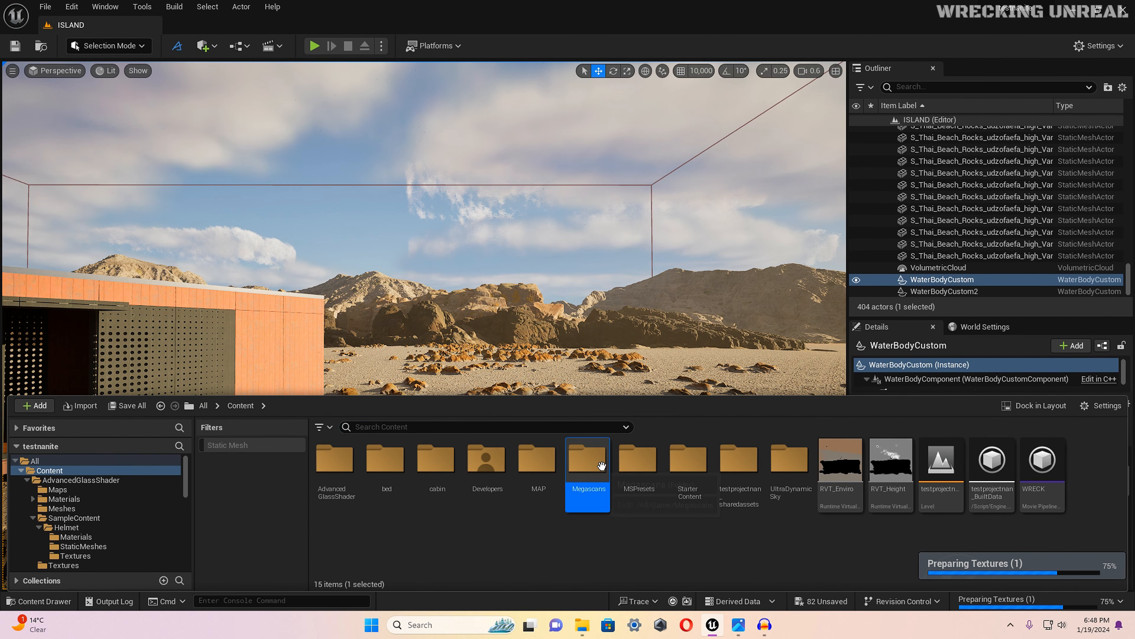
pyautogui.doubleClick(601, 465)
pyautogui.click(335, 460)
pyautogui.doubleClick(335, 460)
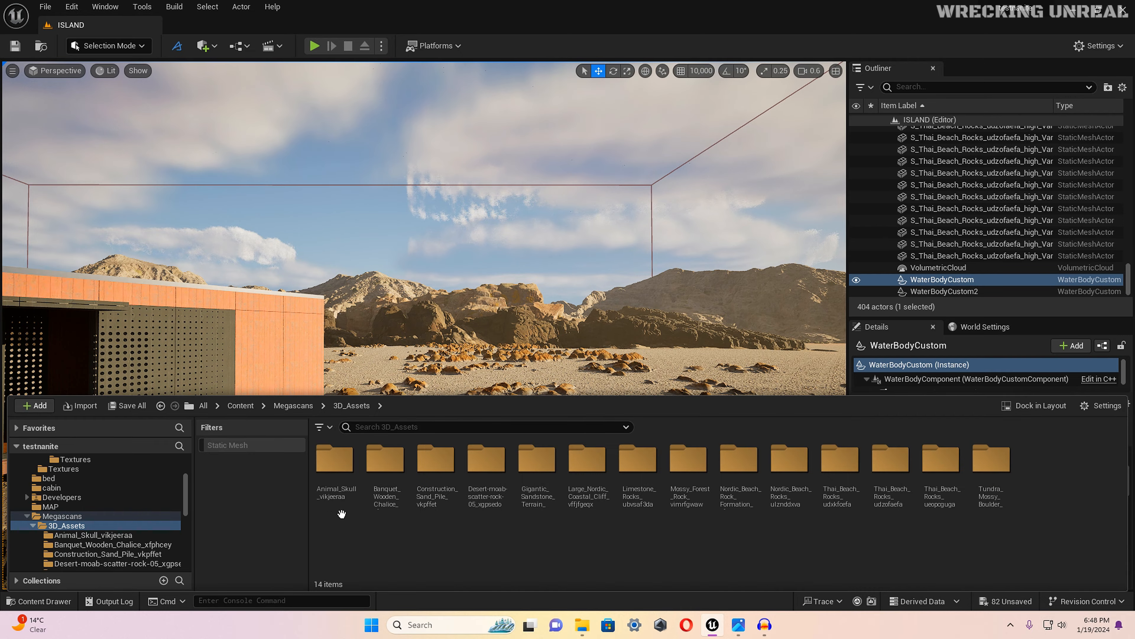
pyautogui.doubleClick(337, 464)
# Step: Place the S_Animal_Skull static mesh on the pebbly sand in front of the cabin
pyautogui.moveTo(359, 342); pyautogui.dragTo(389, 443, button='right')
pyautogui.press('w')
pyautogui.press('a')
pyautogui.press('w')
pyautogui.hotkey('ctrl', 'space')
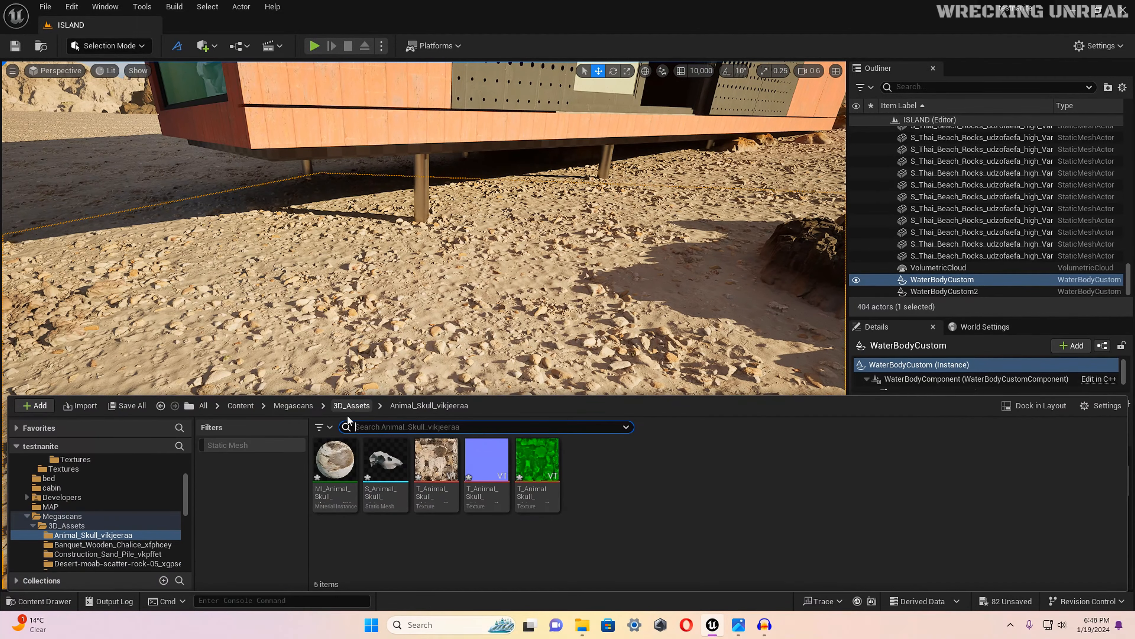
pyautogui.moveTo(385, 458); pyautogui.dragTo(422, 379)
pyautogui.moveTo(420, 340); pyautogui.dragTo(426, 356)
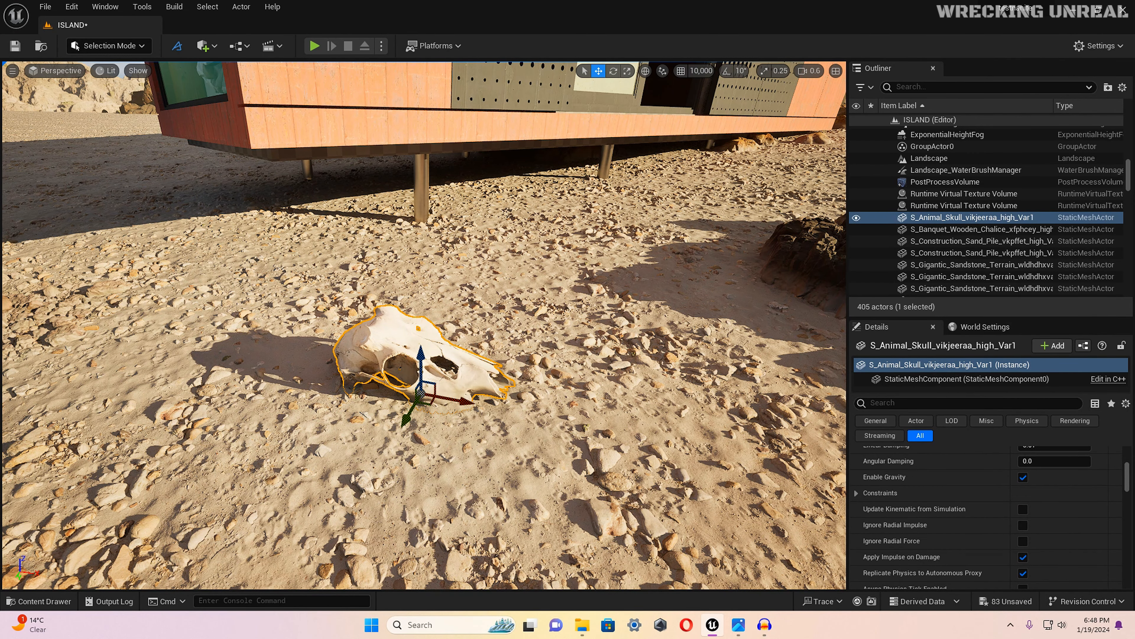
pyautogui.click(581, 447)
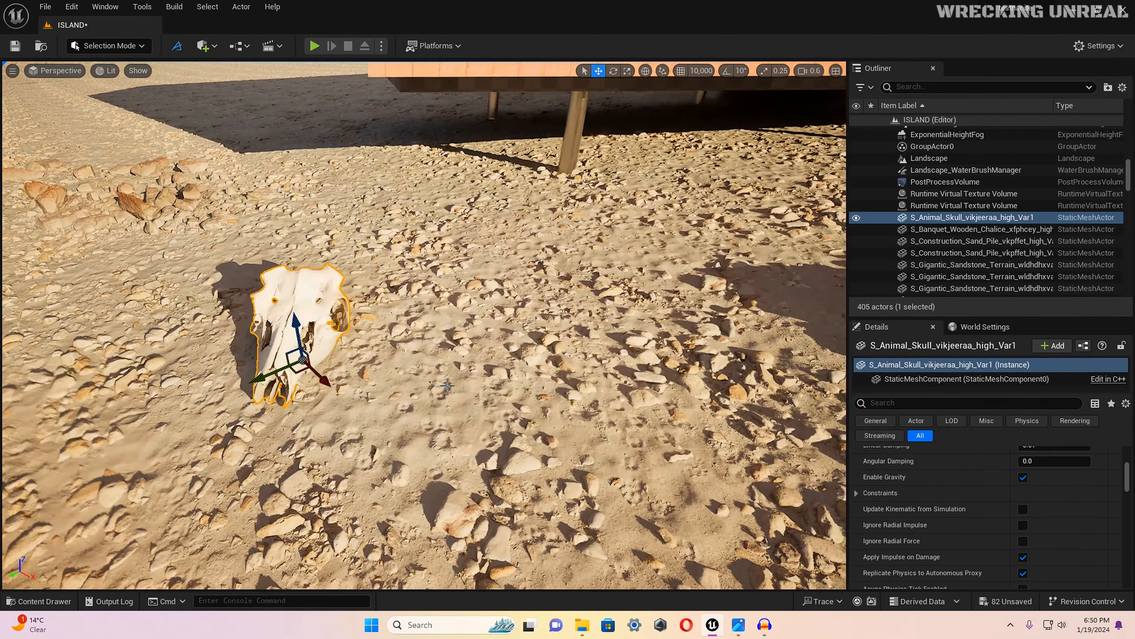
# Step: Duplicate the animal skull twice, placing the copies on the open sand on the far side of the dark rocks from the cabin
pyautogui.click(581, 448)
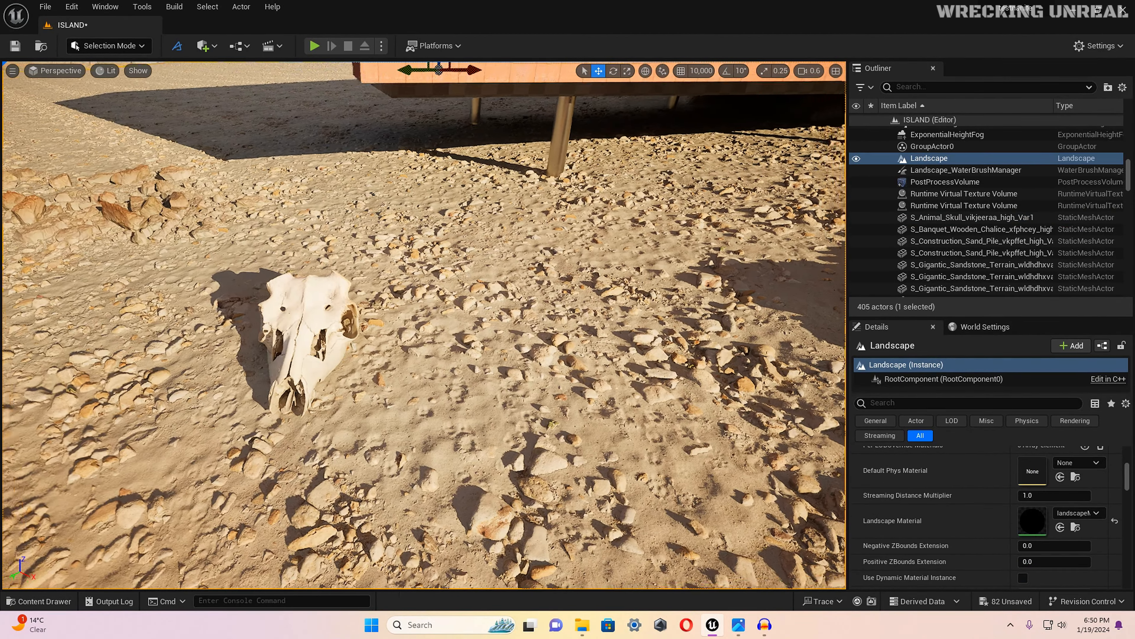
pyautogui.moveTo(424, 325); pyautogui.dragTo(369, 247, button='right')
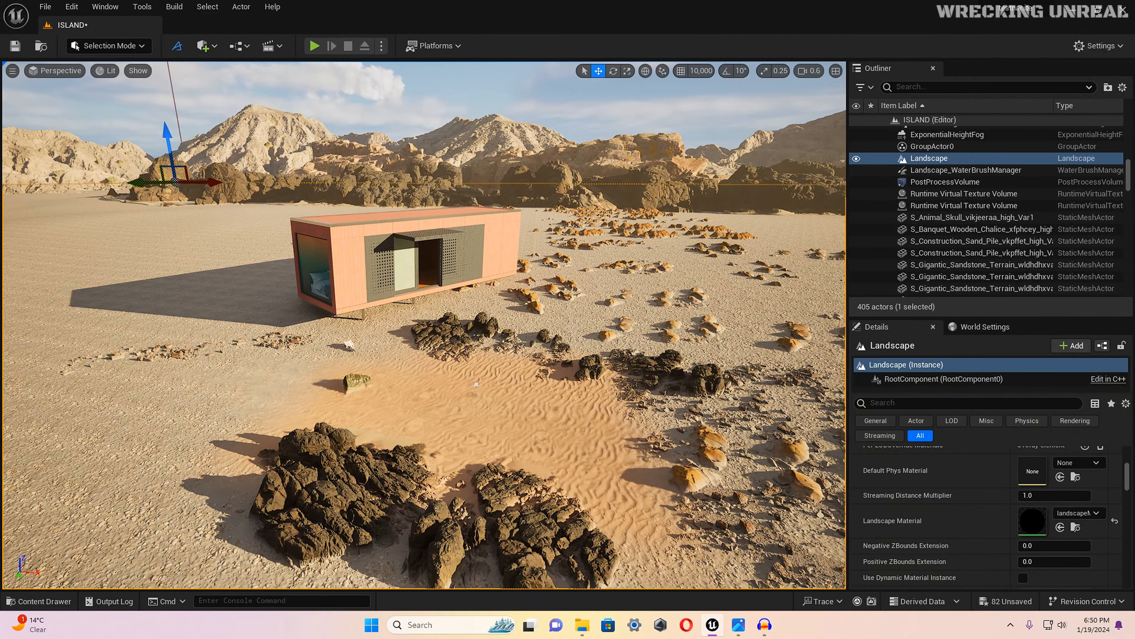
pyautogui.click(351, 346)
pyautogui.keyDown('alt'); pyautogui.moveTo(340, 365); pyautogui.dragTo(60, 583); pyautogui.keyUp('alt')
pyautogui.moveTo(59, 584); pyautogui.dragTo(198, 550, button='right')
pyautogui.keyDown('alt'); pyautogui.moveTo(306, 503); pyautogui.dragTo(204, 506); pyautogui.keyUp('alt')
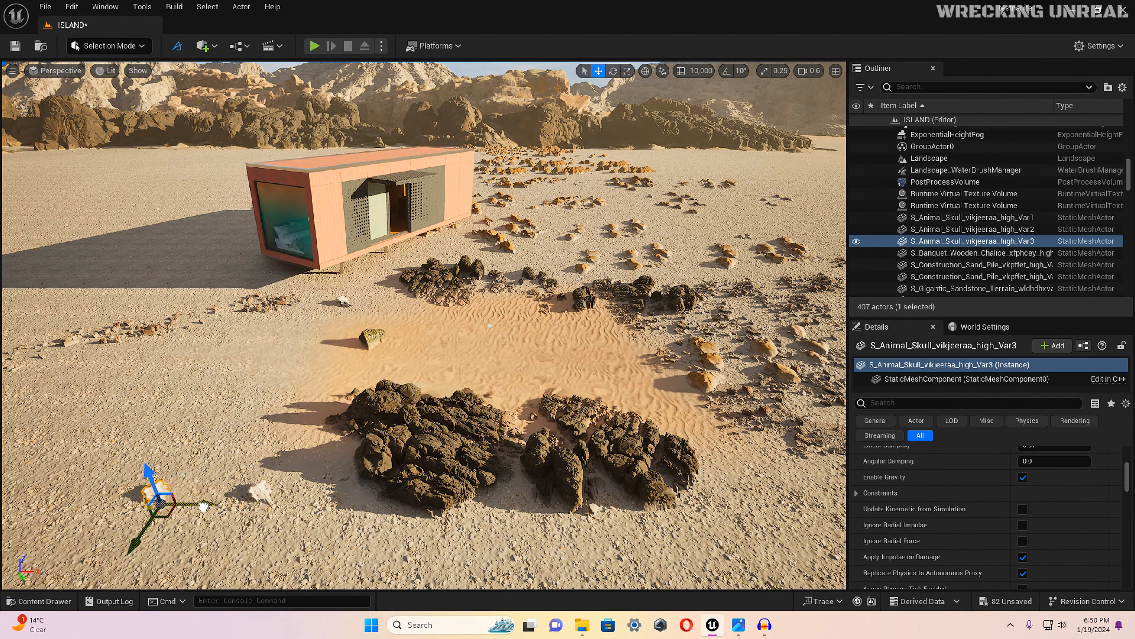
# Step: Move the newest skull copy across the sand to the scattered stones beyond the rippled sand patch
pyautogui.moveTo(134, 548); pyautogui.dragTo(249, 338)
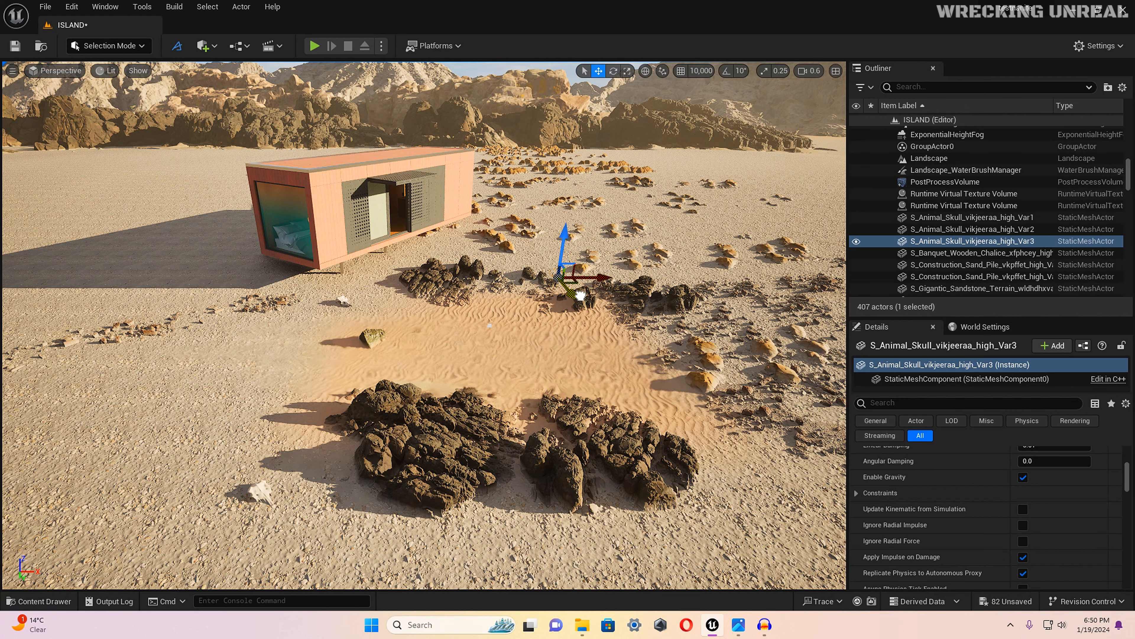
pyautogui.scroll(3, 559, 232)
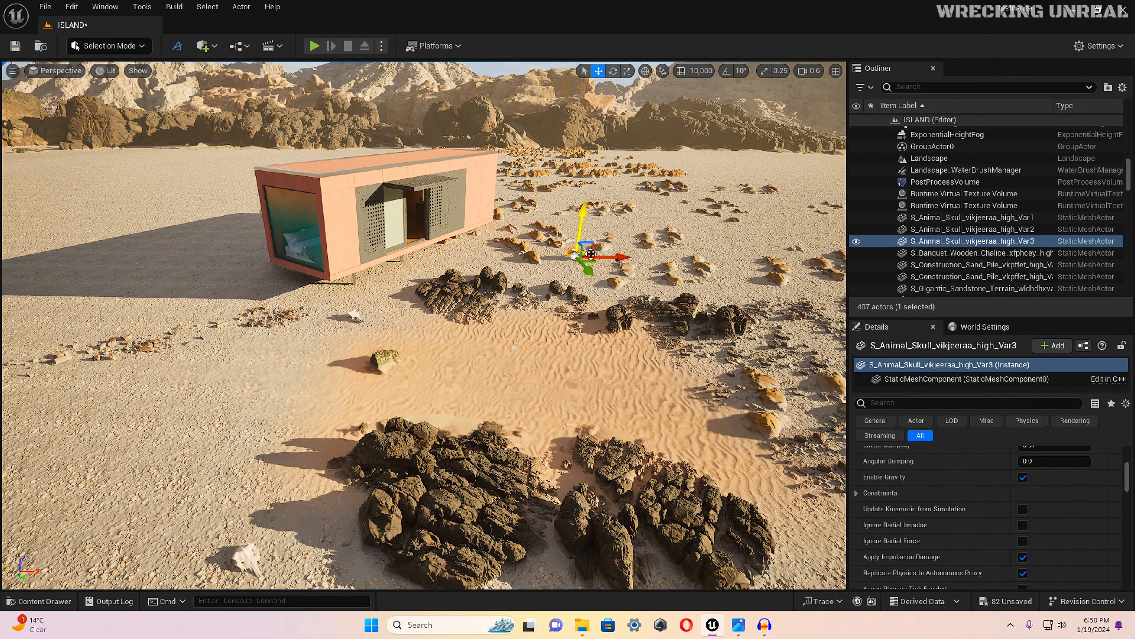
pyautogui.click(588, 287)
# Step: Examine the skull placement around the cabin, the rippled sand and the dark rocks from ground level and from above
pyautogui.press('w')
pyautogui.moveTo(588, 288); pyautogui.dragTo(510, 273, button='right')
pyautogui.press('w')
pyautogui.press('a')
pyautogui.press('s')
pyautogui.press('s')
pyautogui.press('d')
pyautogui.press('s')
pyautogui.press('d')
pyautogui.press('w')
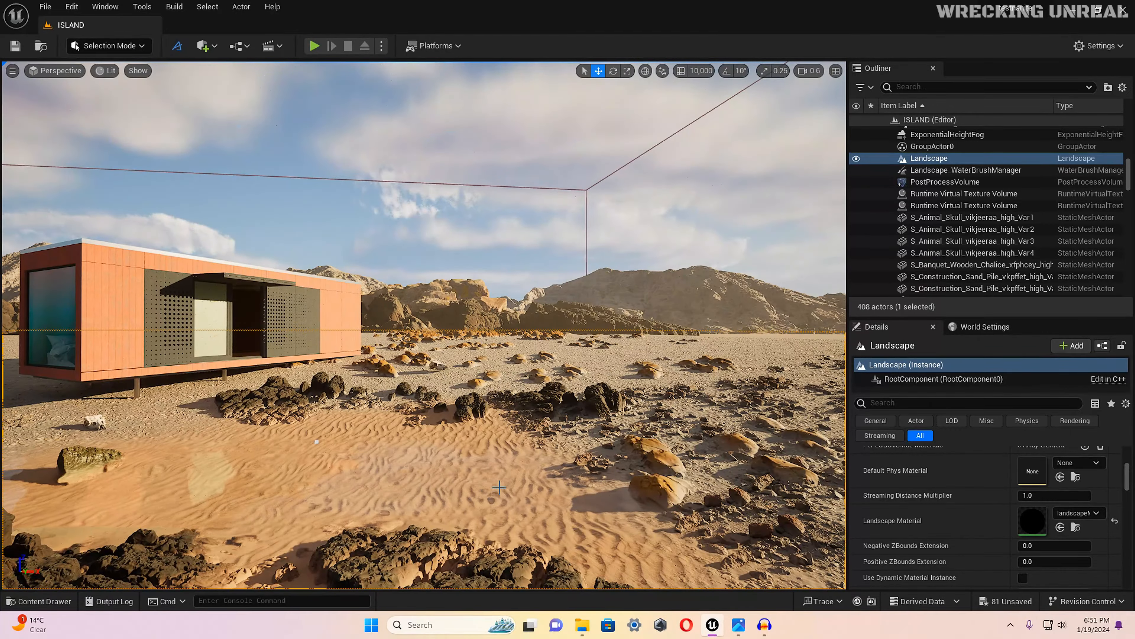
pyautogui.press('s')
pyautogui.moveTo(404, 406); pyautogui.dragTo(268, 581, button='right')
pyautogui.press('s')
pyautogui.moveTo(336, 340); pyautogui.dragTo(336, 340, button='right')
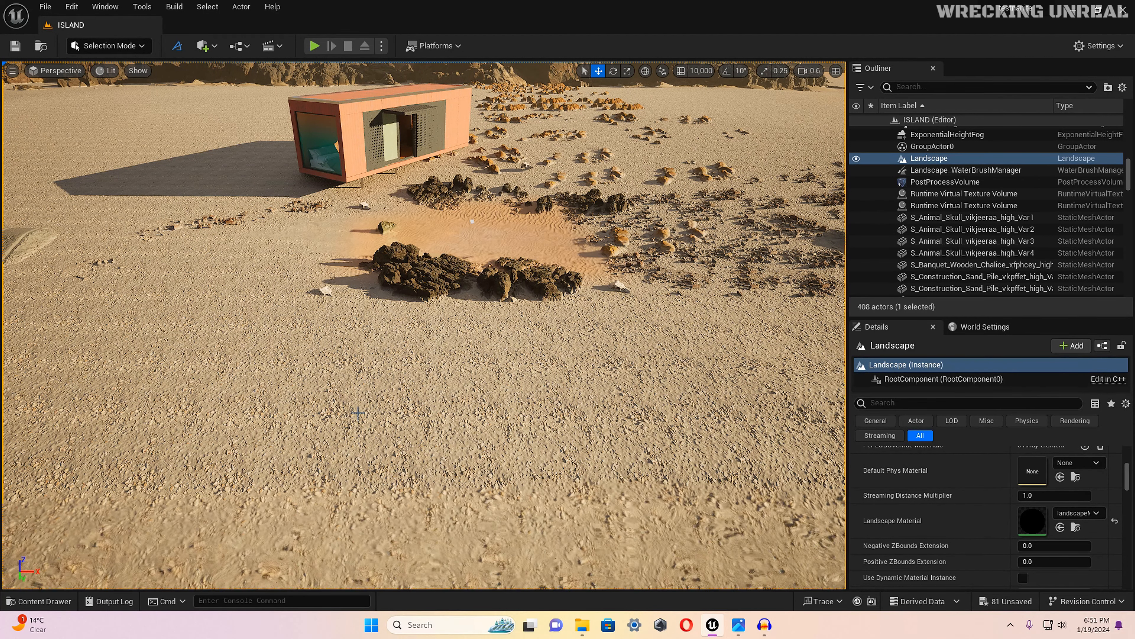
# Step: Open the Desert-moab-scatter-rock-05_xgpsedo folder in the Megascans 3D_Assets
pyautogui.hotkey('ctrl', 'space')
pyautogui.click(241, 406)
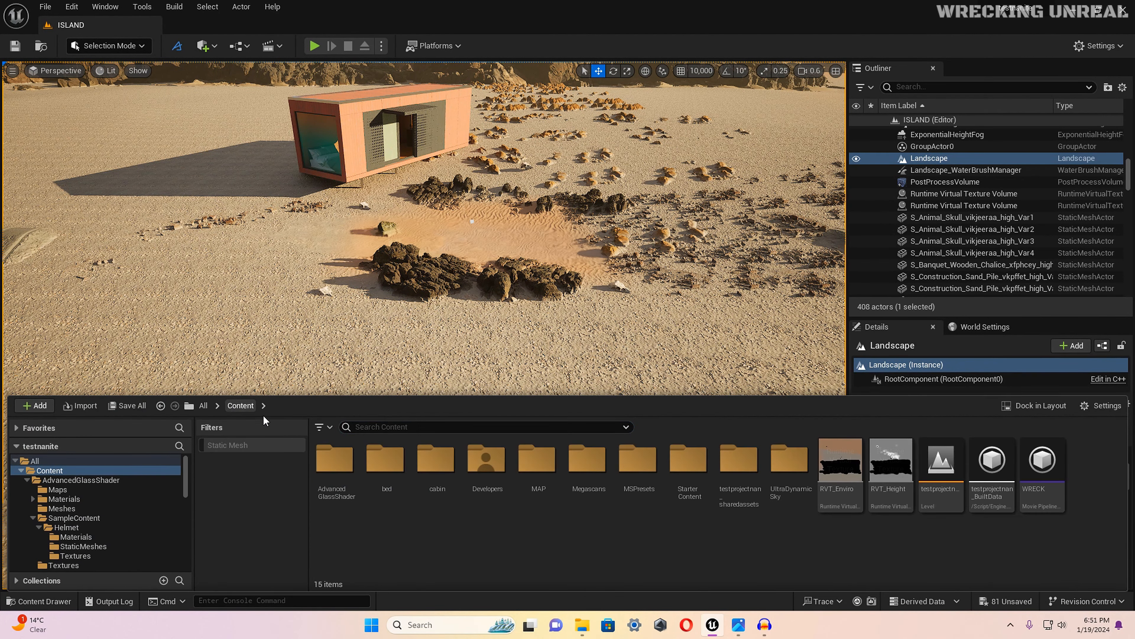
pyautogui.doubleClick(598, 462)
pyautogui.doubleClick(329, 467)
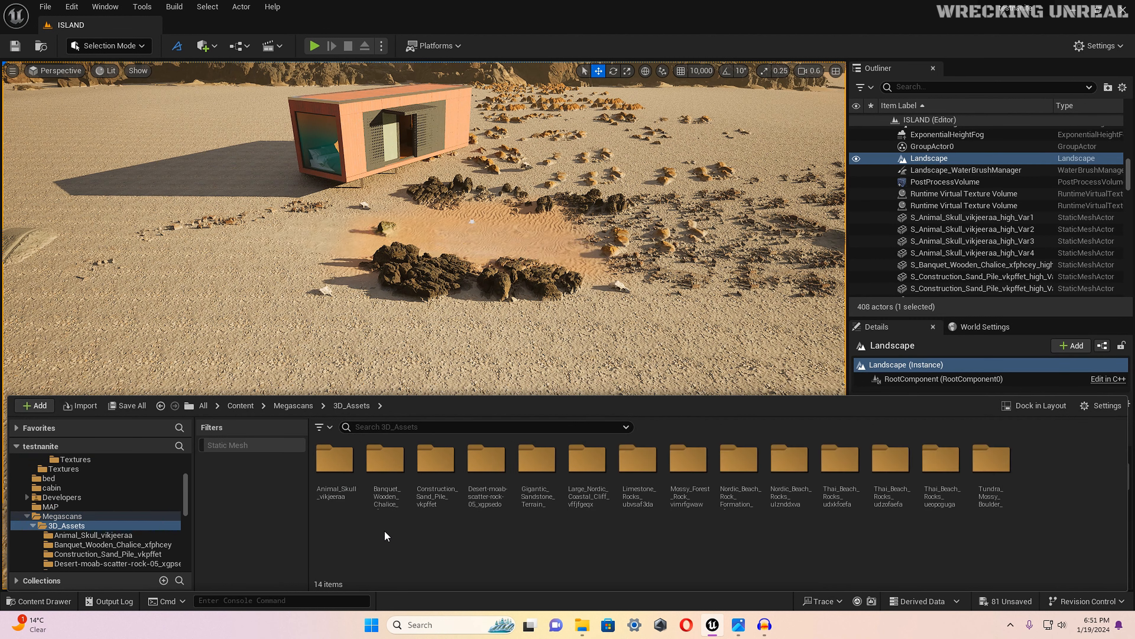
pyautogui.doubleClick(485, 478)
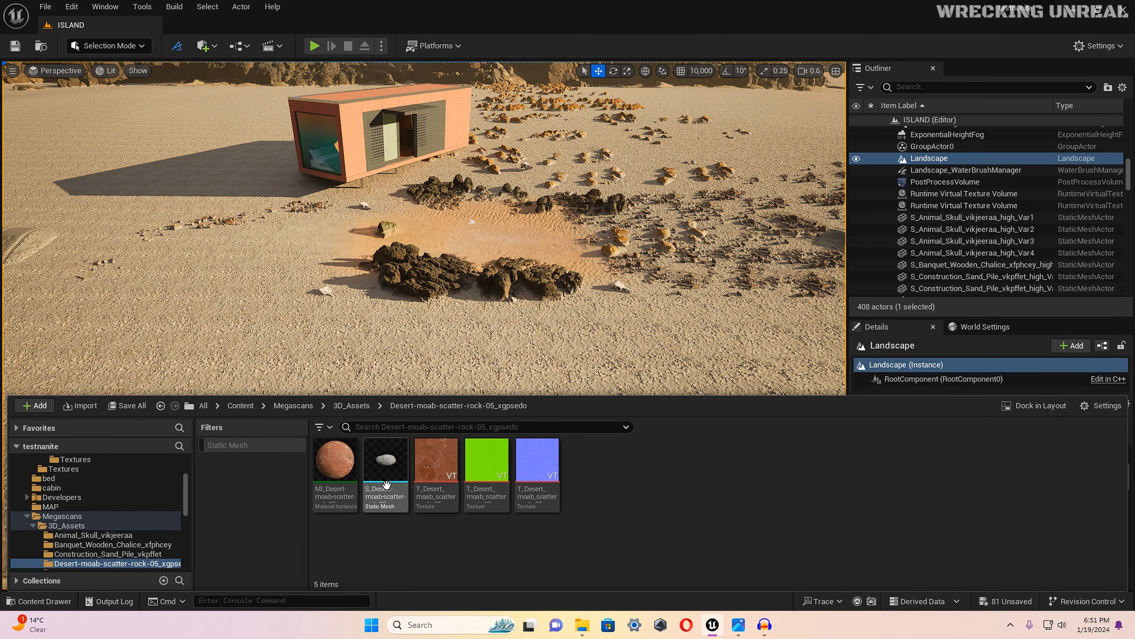
# Step: Place the Desert-moab-scatter-rock-05 mesh on the open sand near a skull and duplicate it twice in a short row
pyautogui.moveTo(380, 492); pyautogui.dragTo(375, 330)
pyautogui.moveTo(375, 330)
pyautogui.mouseDown(button='right')
pyautogui.moveTo(374, 305)
pyautogui.moveTo(371, 344)
pyautogui.moveTo(374, 300)
pyautogui.moveTo(389, 330)
pyautogui.mouseUp(button='right')
pyautogui.press('w')
pyautogui.keyDown('alt'); pyautogui.moveTo(378, 325); pyautogui.dragTo(378, 344); pyautogui.keyUp('alt')
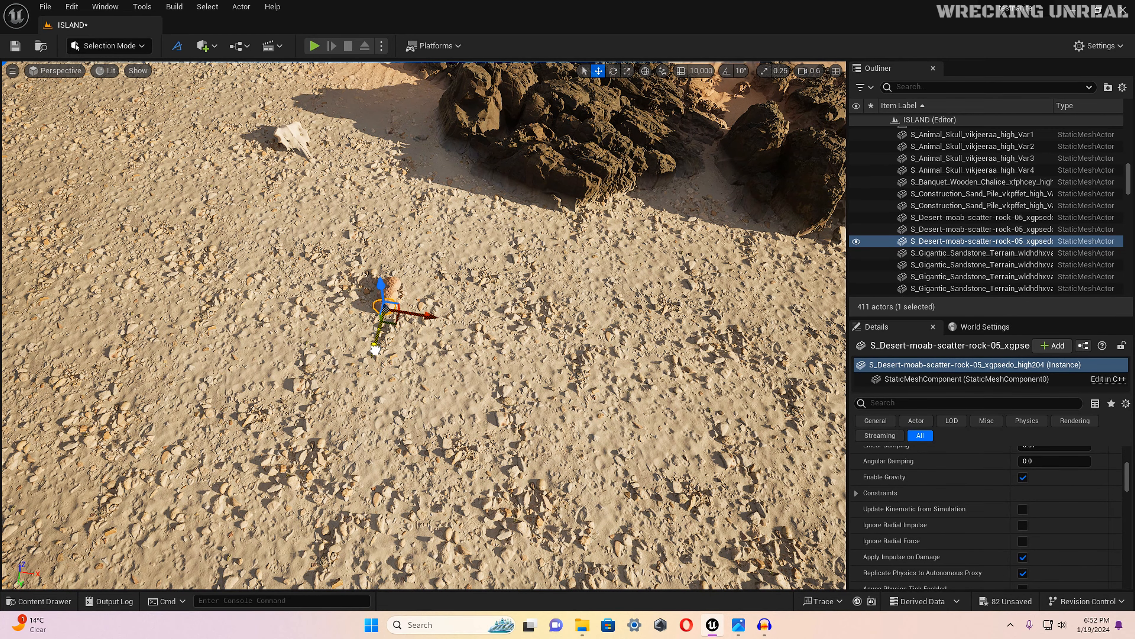
pyautogui.moveTo(376, 350); pyautogui.dragTo(372, 360, button='right')
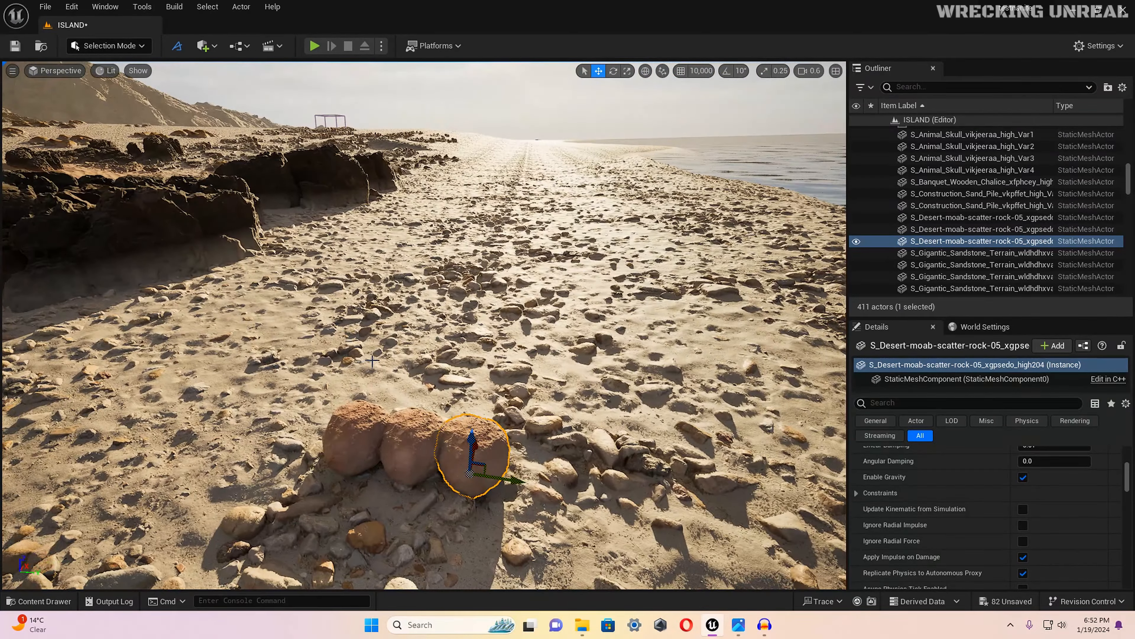
# Step: Check each of the three desert rocks up close and from a distance against the surrounding beach
pyautogui.click(353, 416)
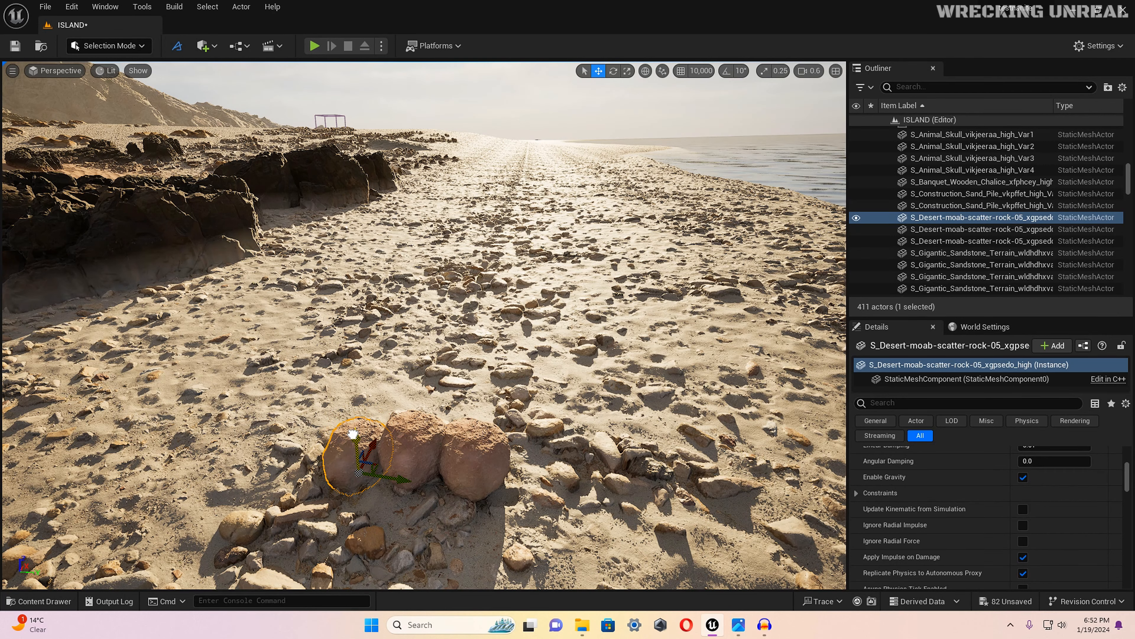
pyautogui.click(409, 428)
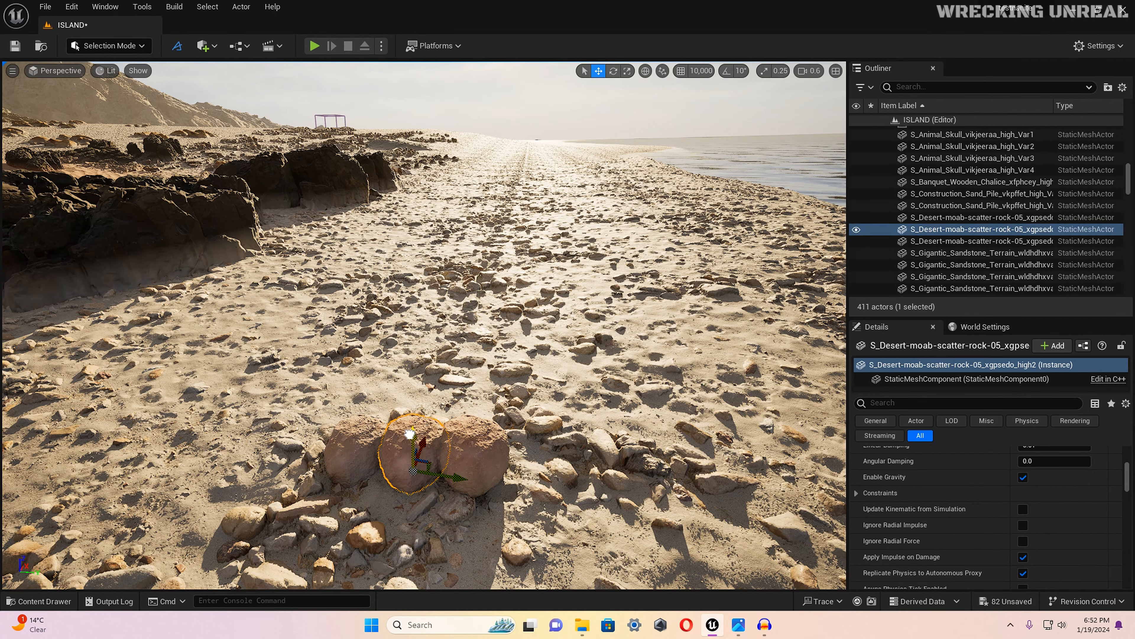
pyautogui.click(472, 434)
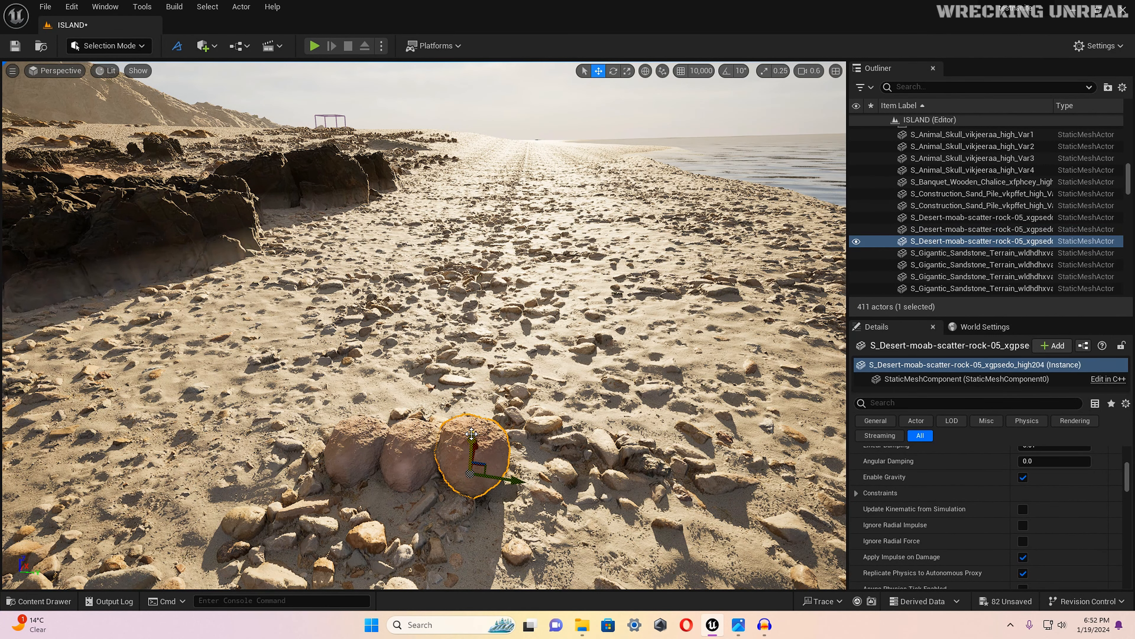
pyautogui.press('d')
pyautogui.moveTo(473, 439); pyautogui.dragTo(222, 377, button='right')
pyautogui.scroll(-3, 473, 440)
pyautogui.scroll(2, 210, 429)
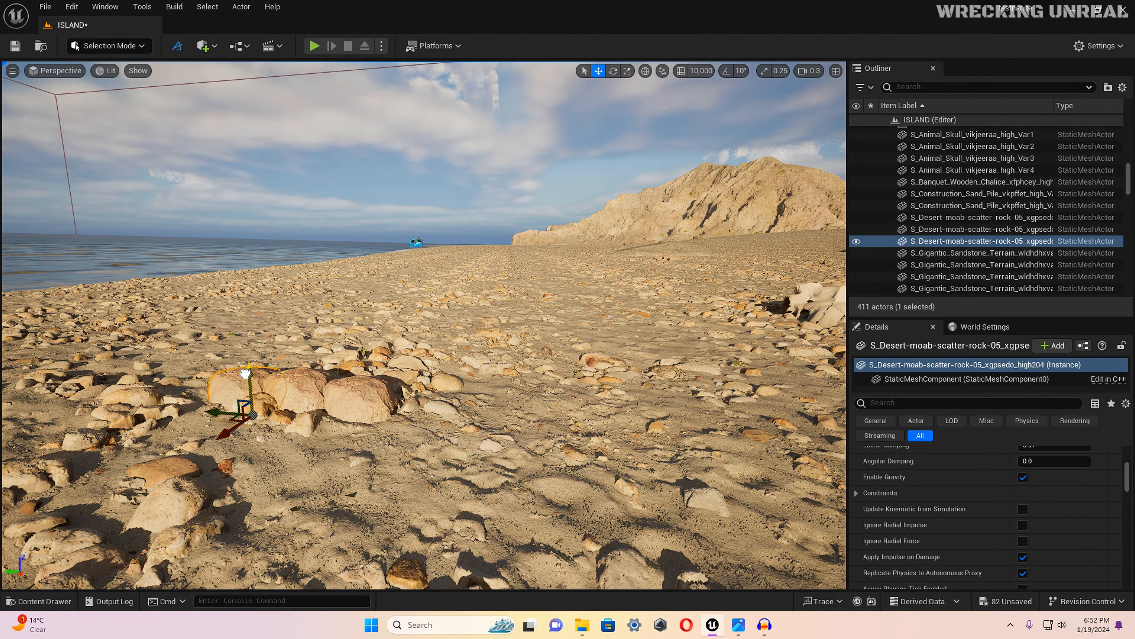
pyautogui.press('a')
pyautogui.moveTo(244, 367); pyautogui.dragTo(435, 420, button='right')
pyautogui.scroll(1, 244, 367)
pyautogui.press('s')
pyautogui.press('s')
pyautogui.scroll(1, 429, 461)
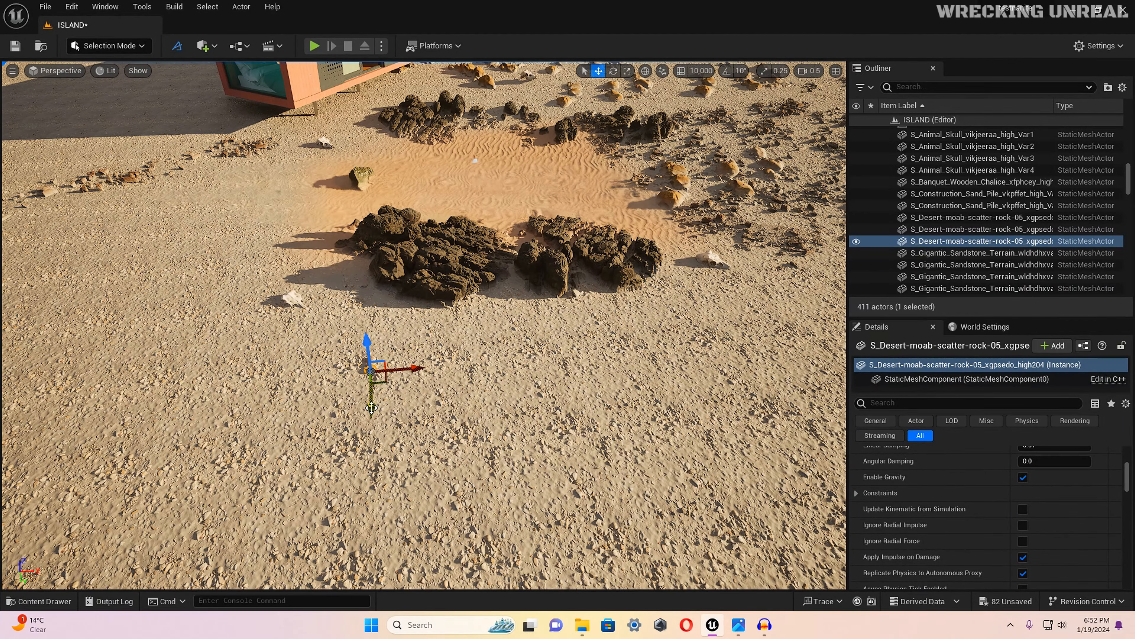
# Step: Extend the row of desert rocks with three more copies along the sand
pyautogui.keyDown('alt'); pyautogui.moveTo(371, 407); pyautogui.dragTo(370, 428); pyautogui.keyUp('alt')
pyautogui.moveTo(370, 428); pyautogui.dragTo(370, 428, button='right')
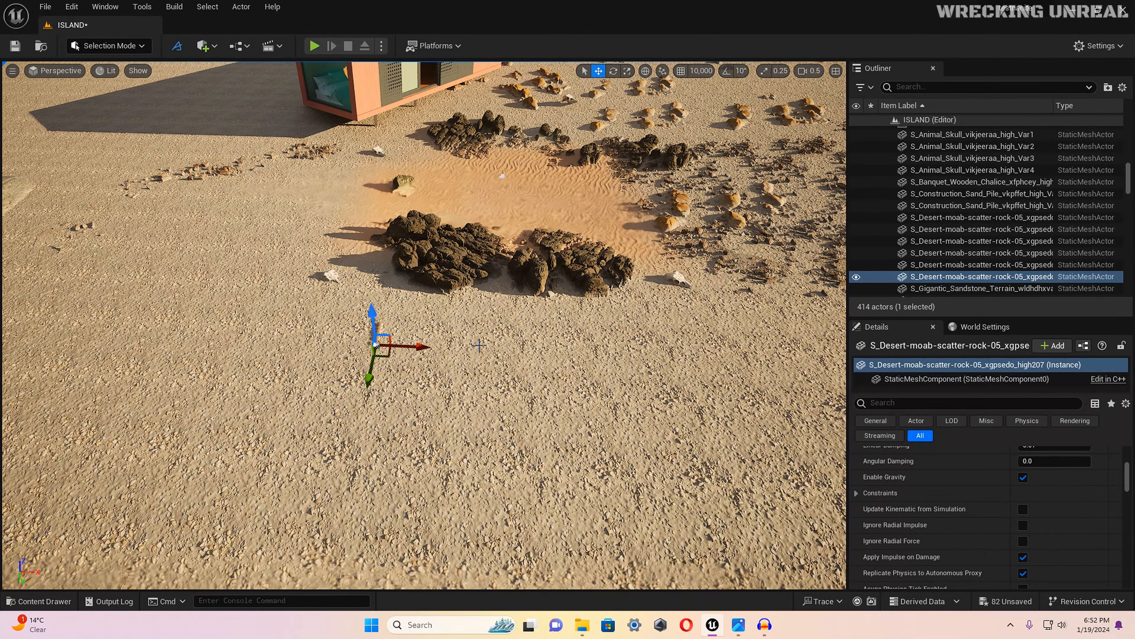
pyautogui.moveTo(627, 452); pyautogui.dragTo(626, 452, button='right')
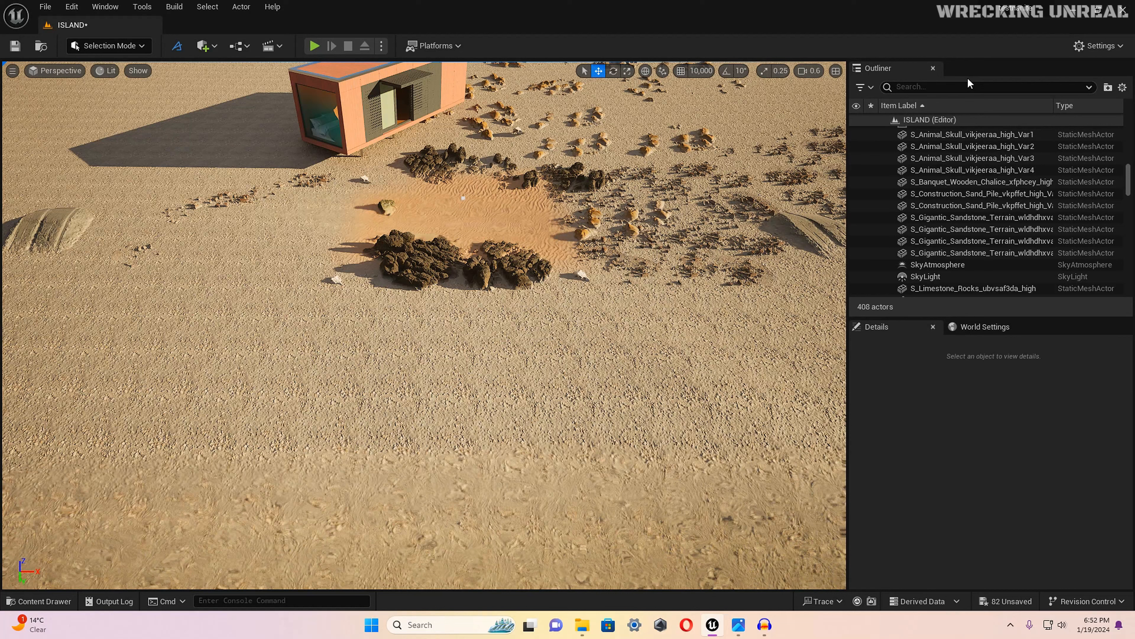
# Step: Search the scene's actor list for "lost" and clear the search
pyautogui.click(960, 87)
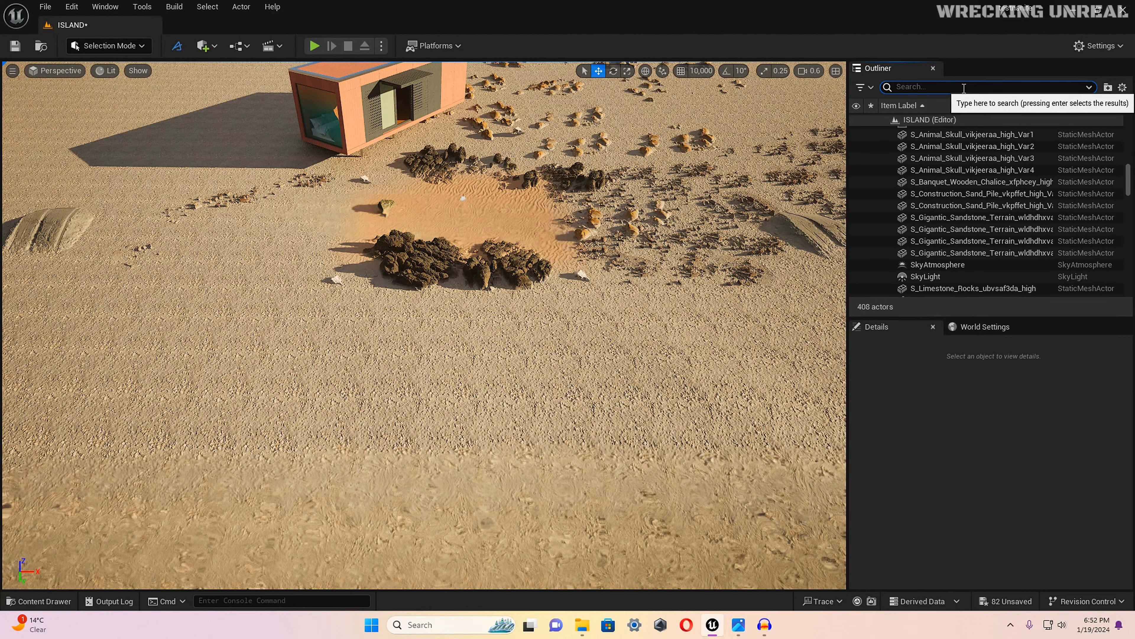
pyautogui.write('lost')
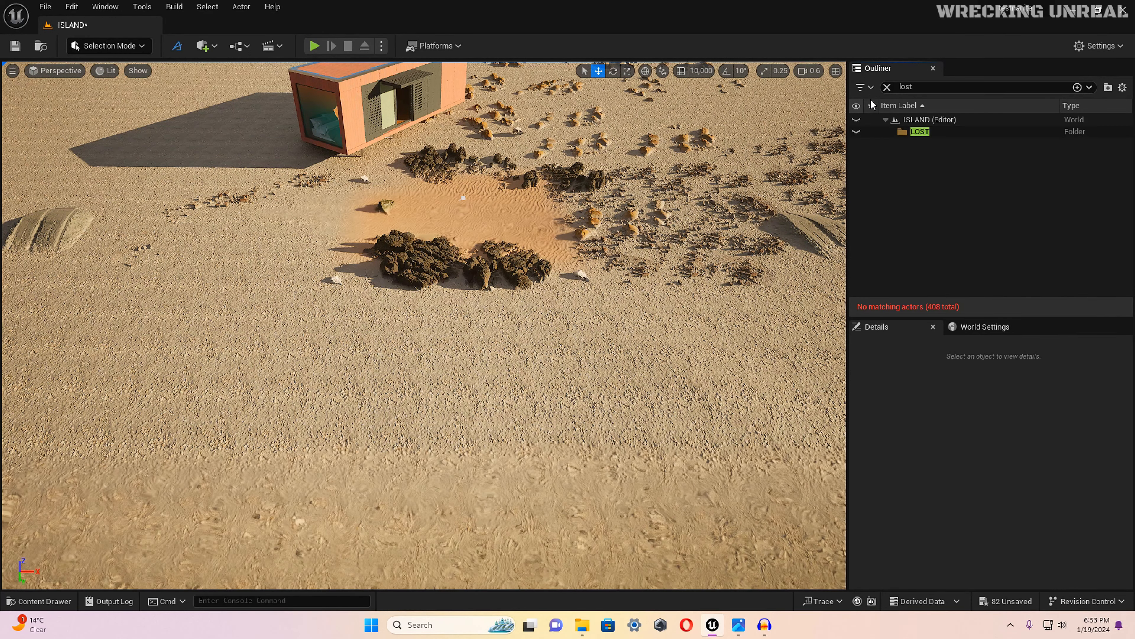
pyautogui.click(886, 86)
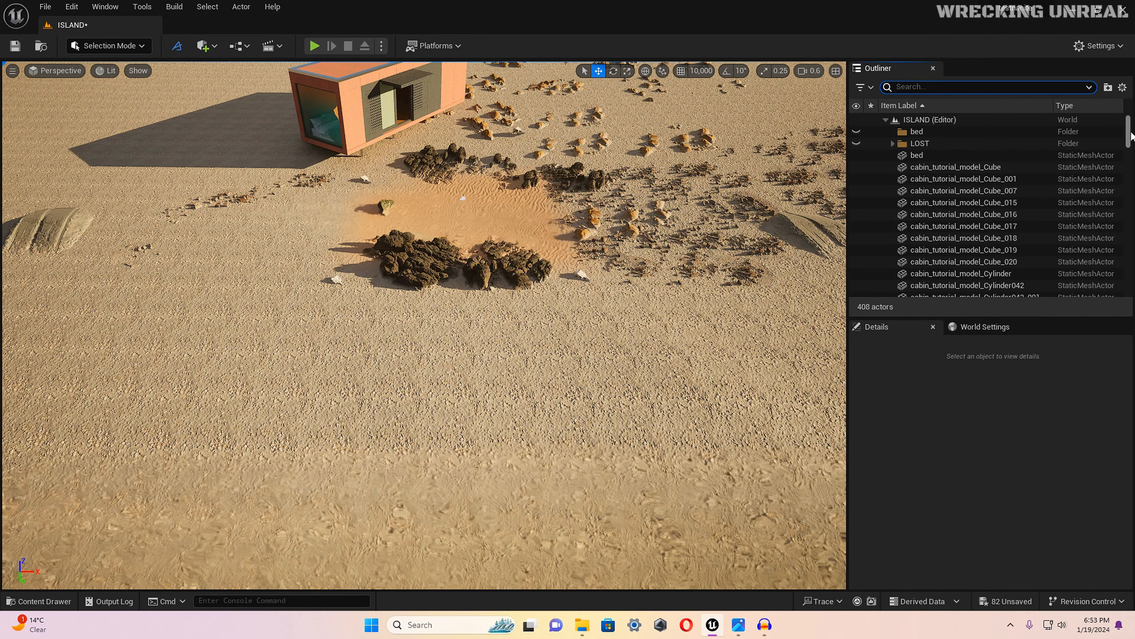